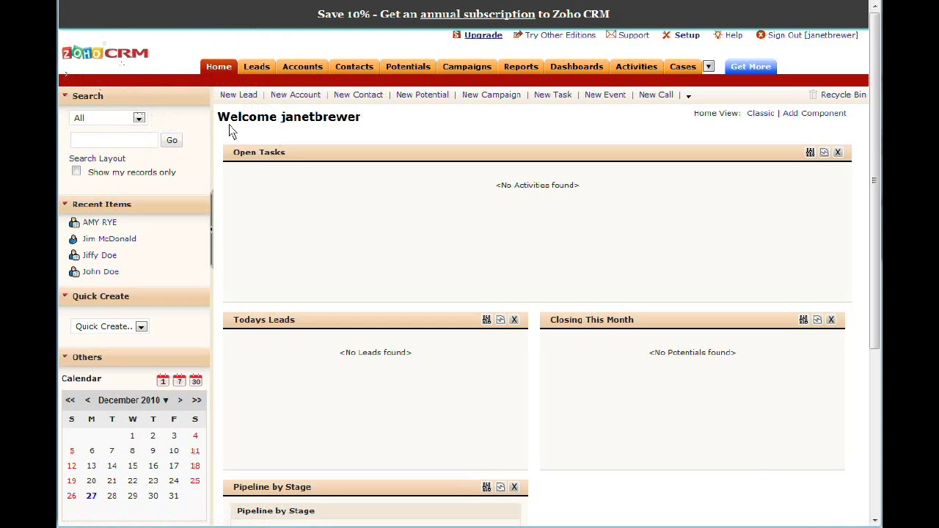
Go from the Home dashboard to the All Contacts list of six contacts.
click(220, 70)
click(351, 68)
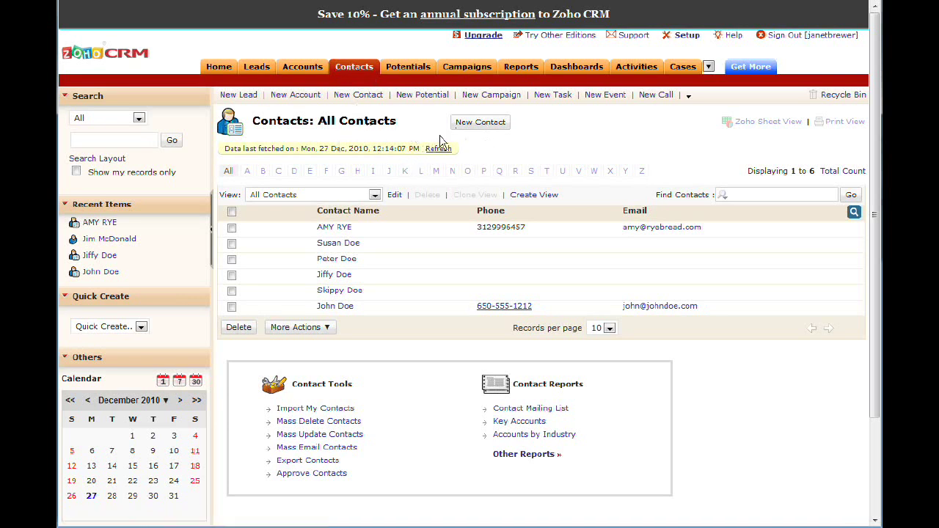
Start a new contact and enter its first name, last name, e-mail address and phone number.
click(473, 123)
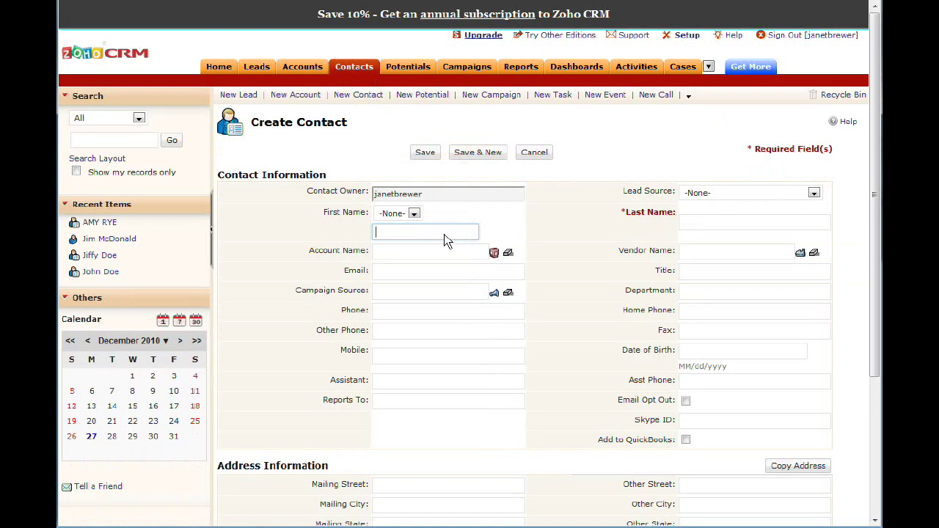
key(Tab)
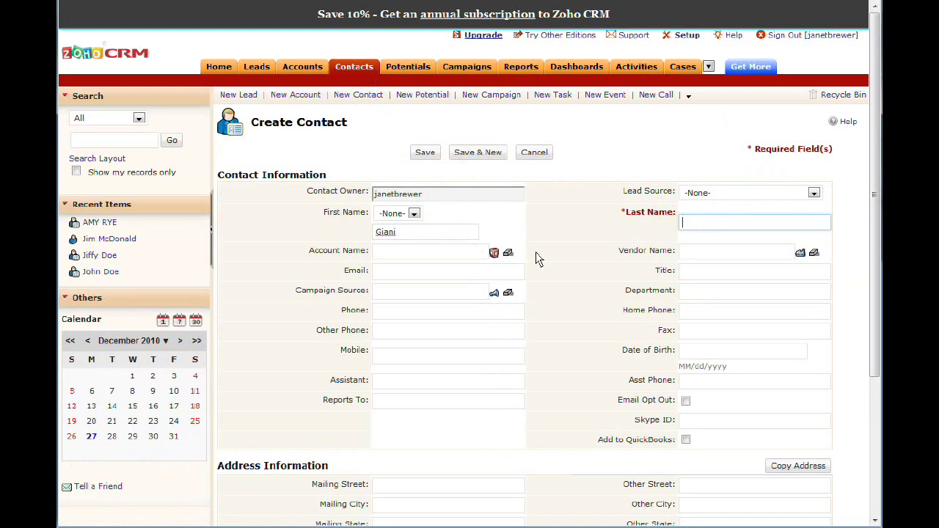
click(432, 271)
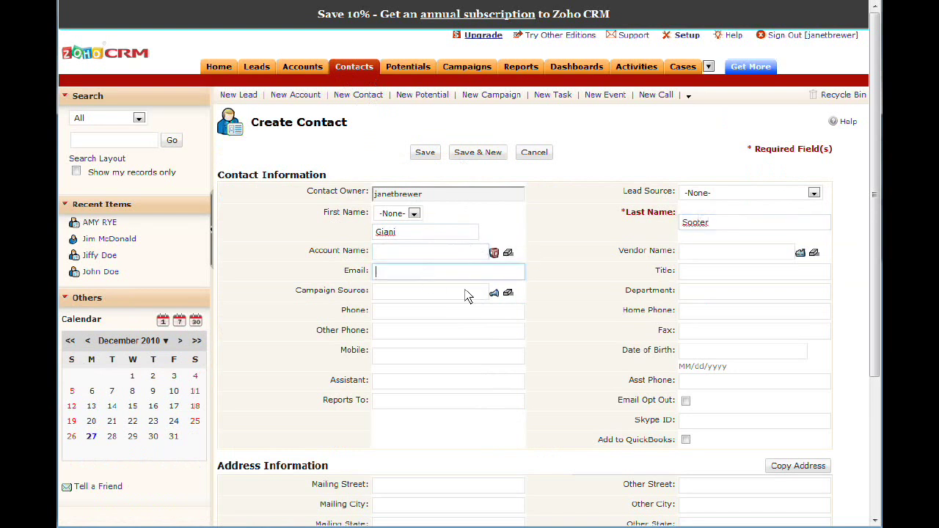
click(423, 316)
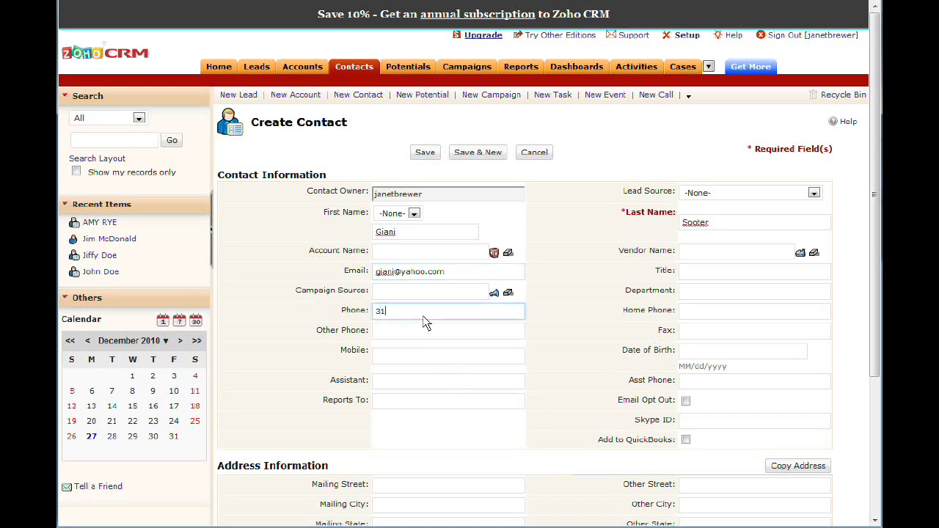
Scroll through the Create Contact form and highlight the Account Name field.
scroll(673, 356, down, 3)
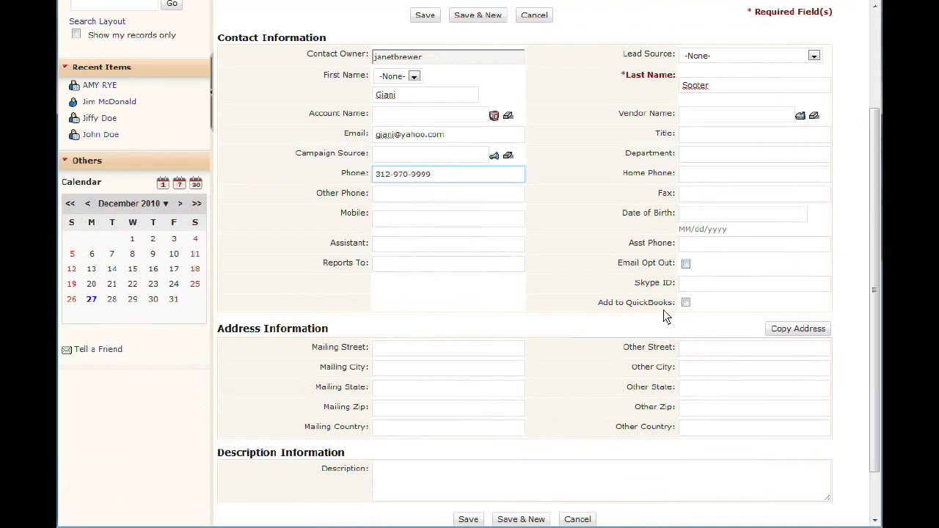
scroll(665, 314, down, 1)
scroll(682, 256, up, 1)
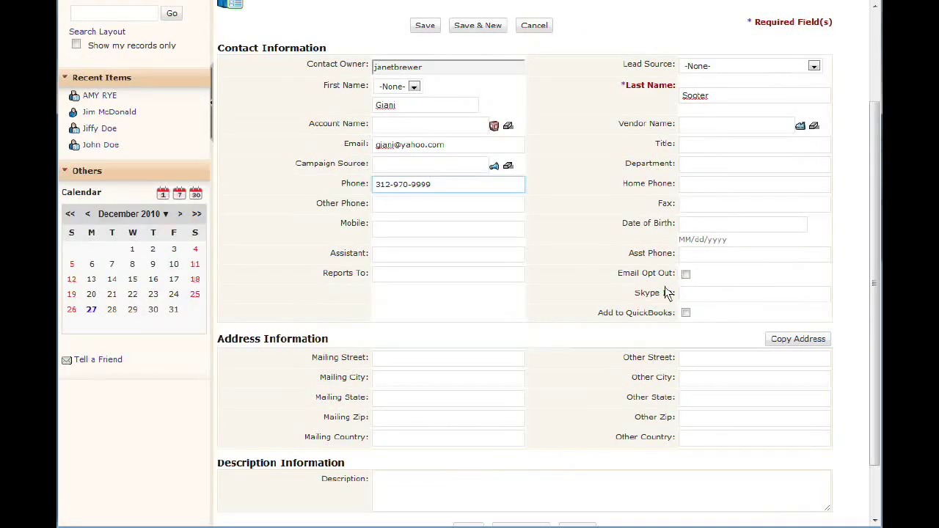
scroll(539, 477, up, 1)
scroll(444, 478, down, 2)
scroll(492, 377, up, 2)
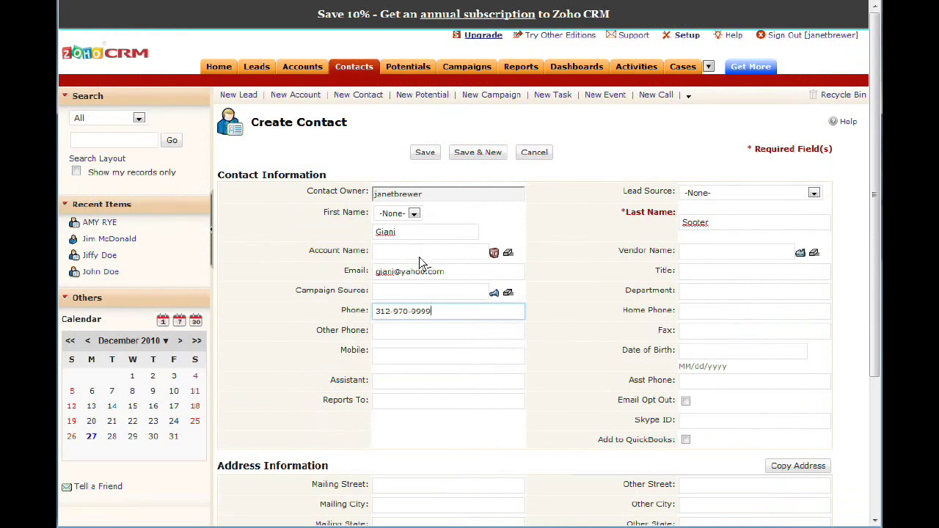
drag(308, 251, 369, 261)
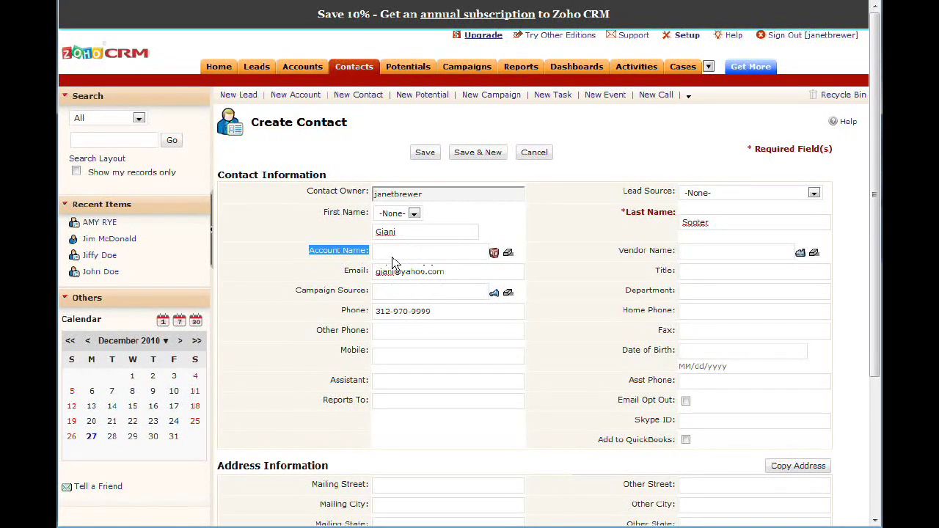
Enter a new family account name (surname plus 'Family') for the contact, save it, and return to All Contacts.
click(396, 254)
text(Soot)
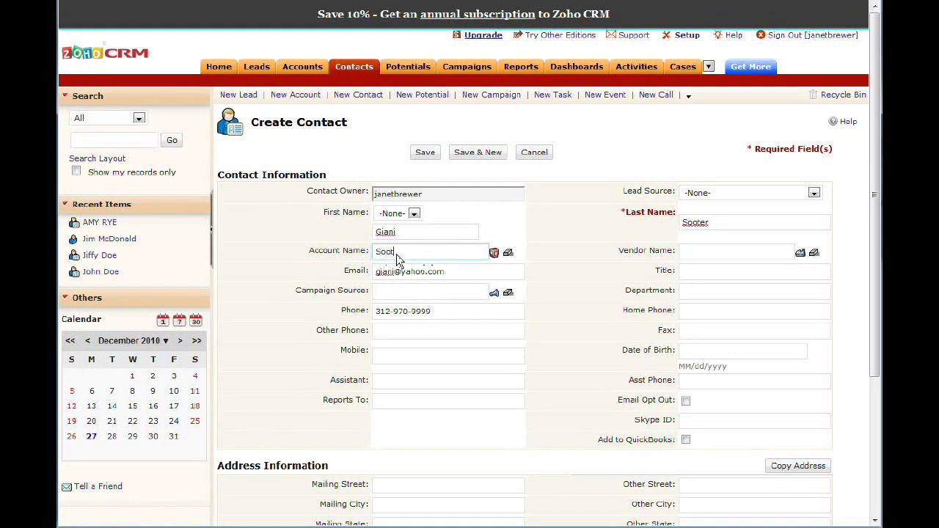
text(er)
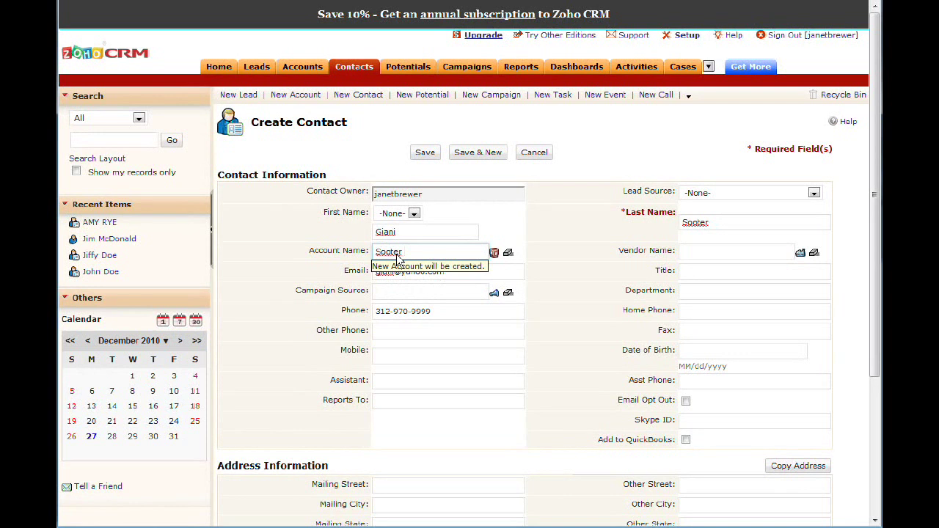
text(Family)
click(427, 154)
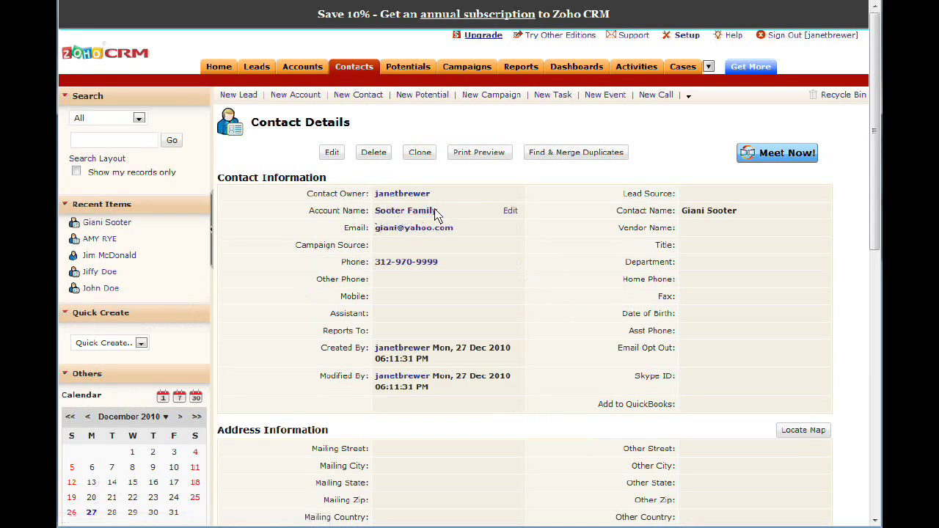
click(352, 68)
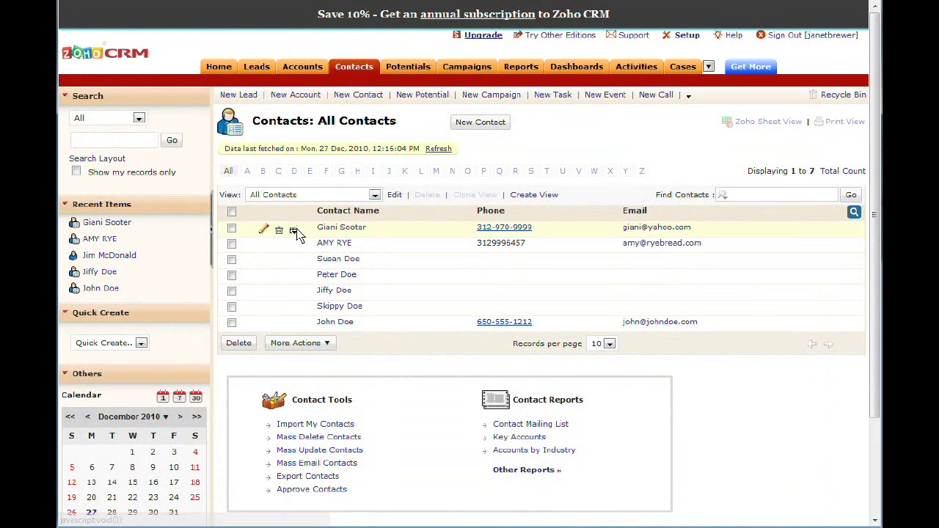
Check the new contact's quick actions (Add Task, Add Event, Add Note), then go to the Accounts list.
click(295, 232)
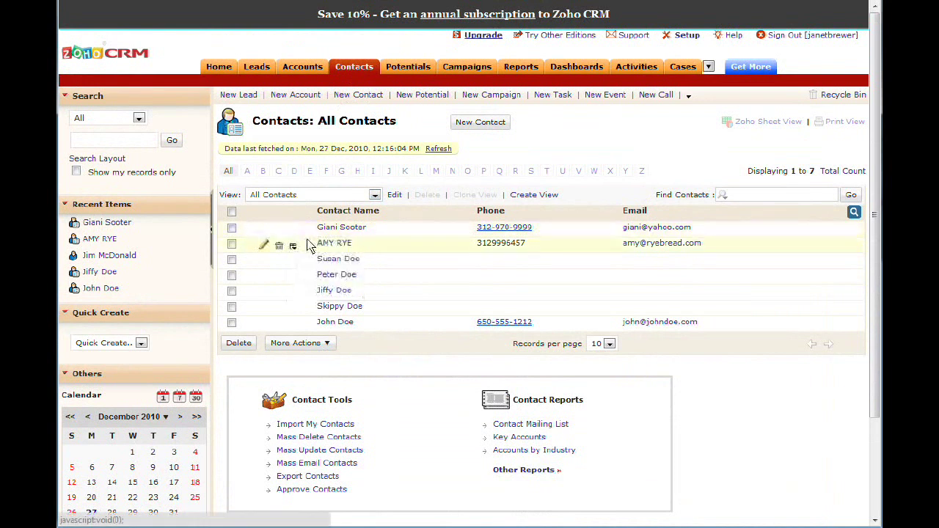
click(295, 233)
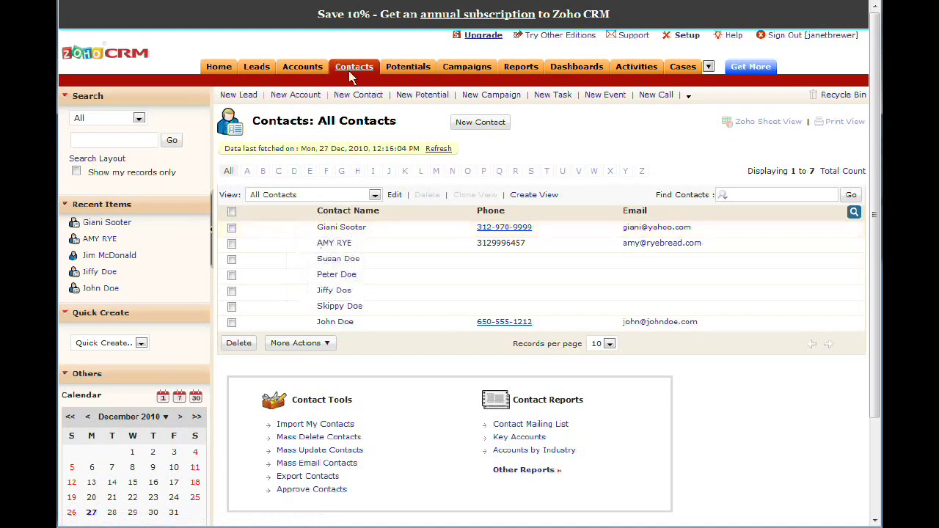
click(310, 67)
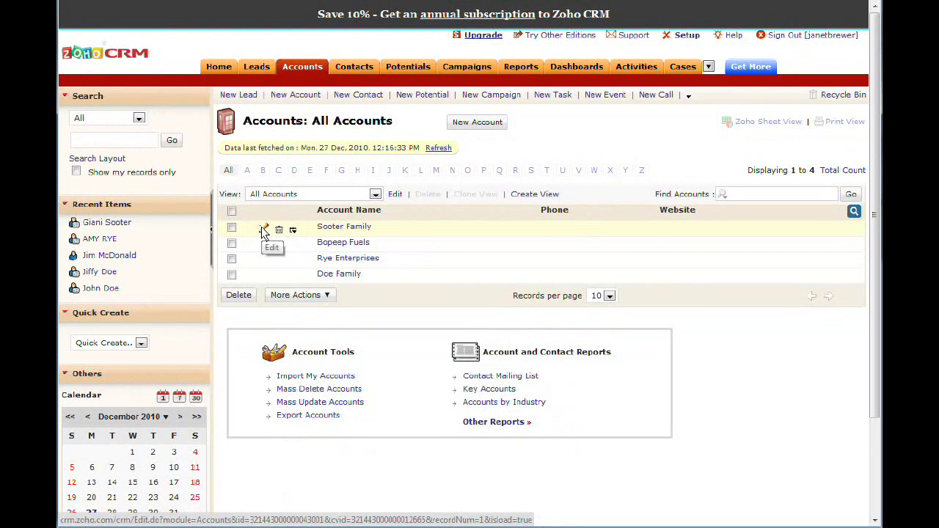
Check the new family account's quick actions, then open a blank Create Contact form.
click(294, 230)
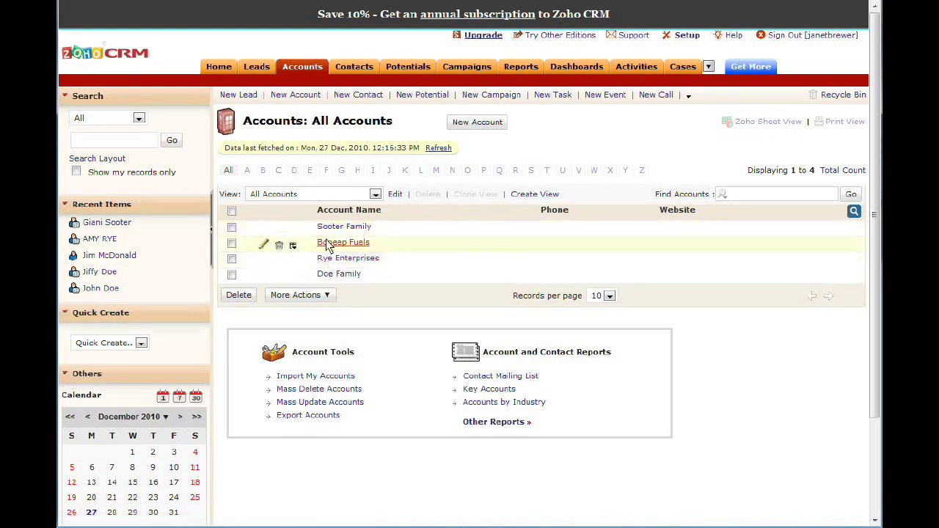
click(357, 68)
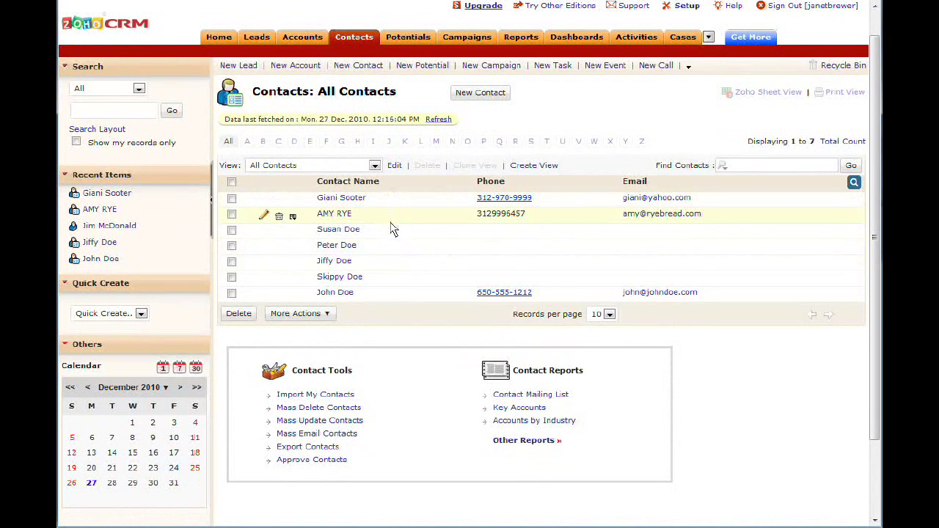
click(469, 96)
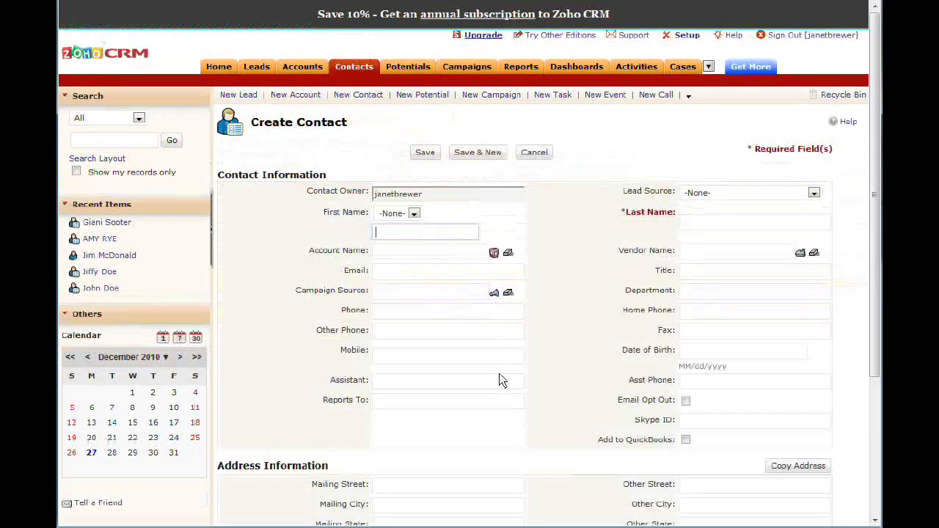
Enter the second contact's first and last name, link it to the existing family account, and save.
key(Tab)
key(Tab)
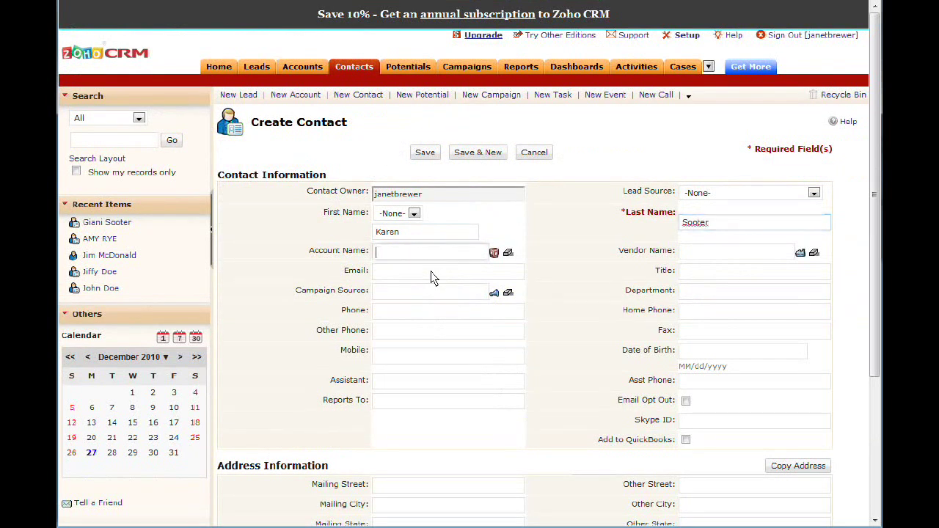
text(Soo)
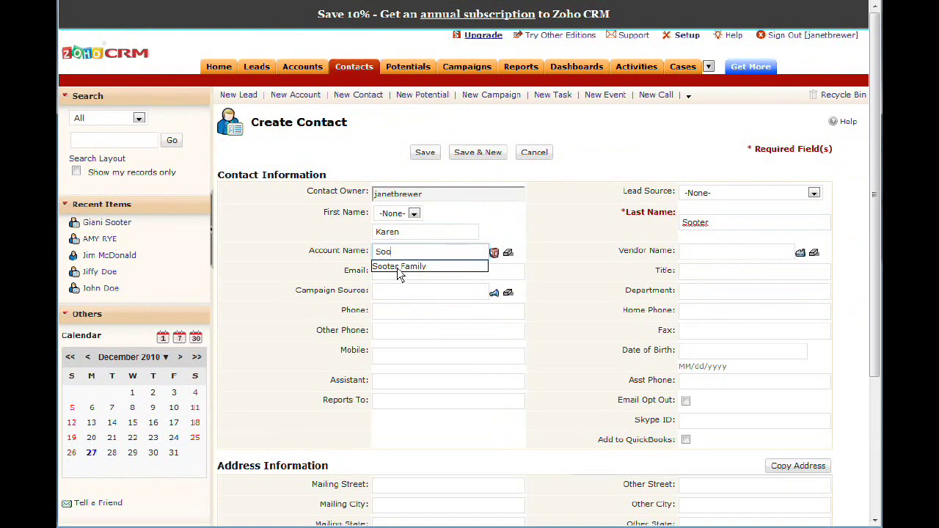
click(397, 268)
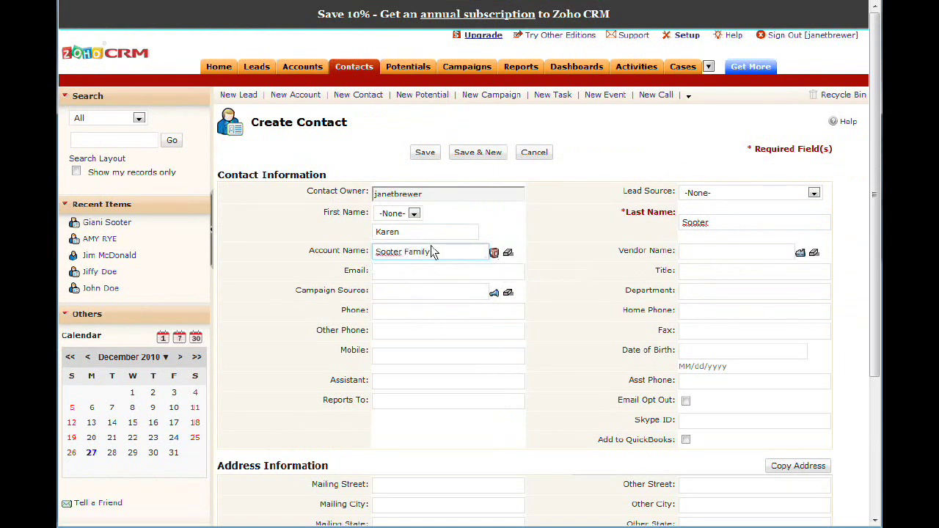
click(424, 152)
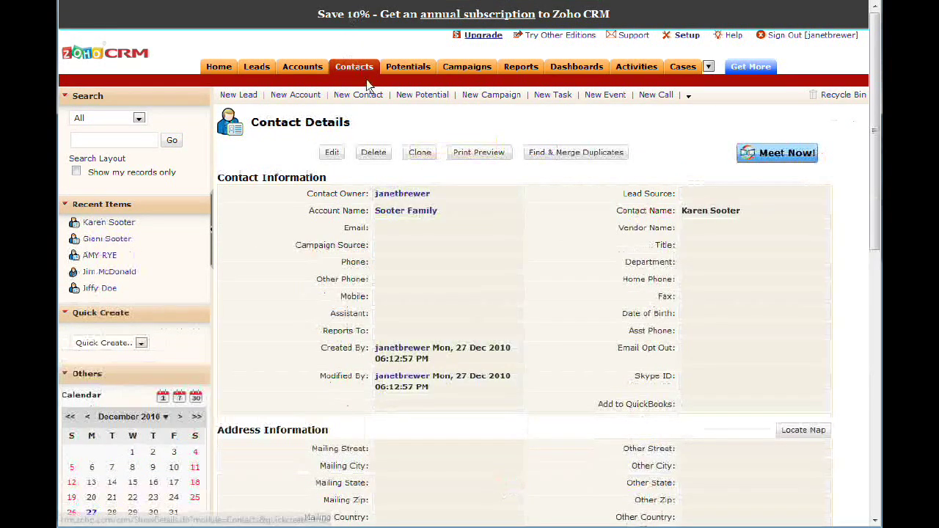
click(359, 69)
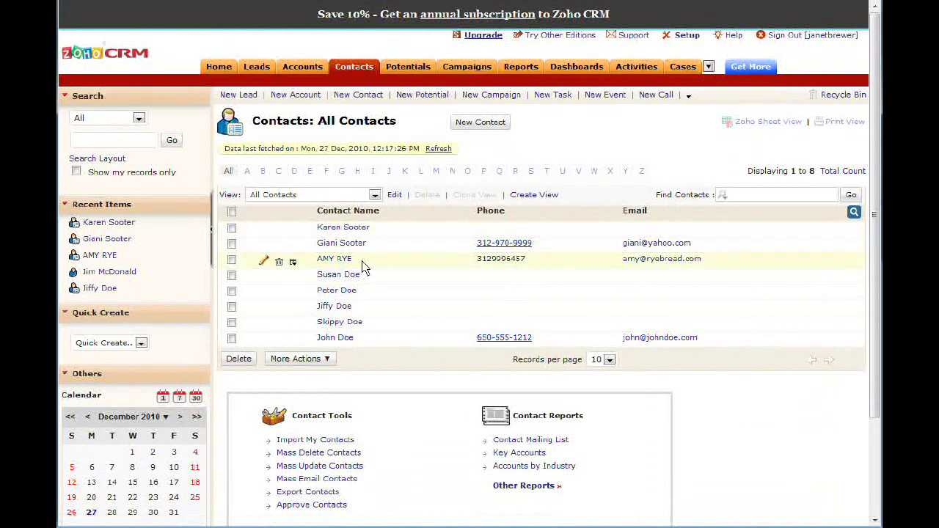
Review the family account's Contacts section, then return to the eight-contact list.
click(302, 67)
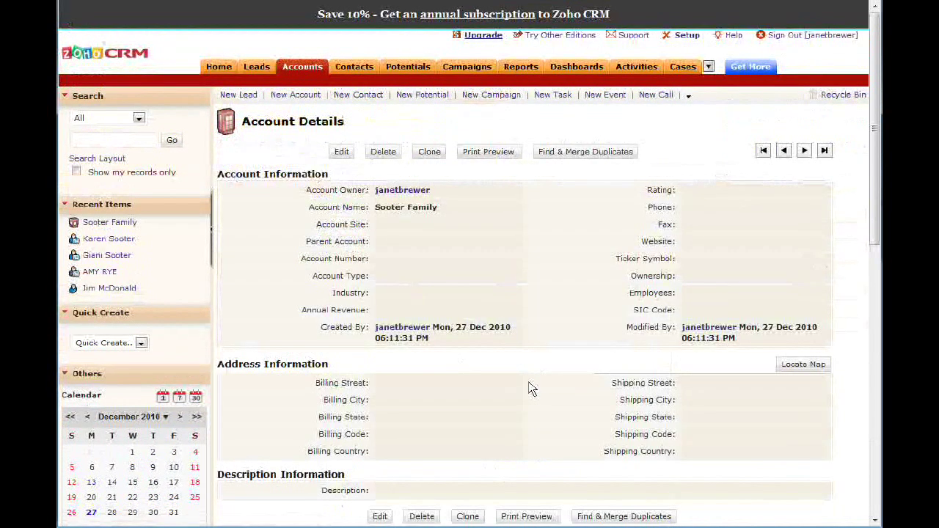
scroll(531, 389, down, 5)
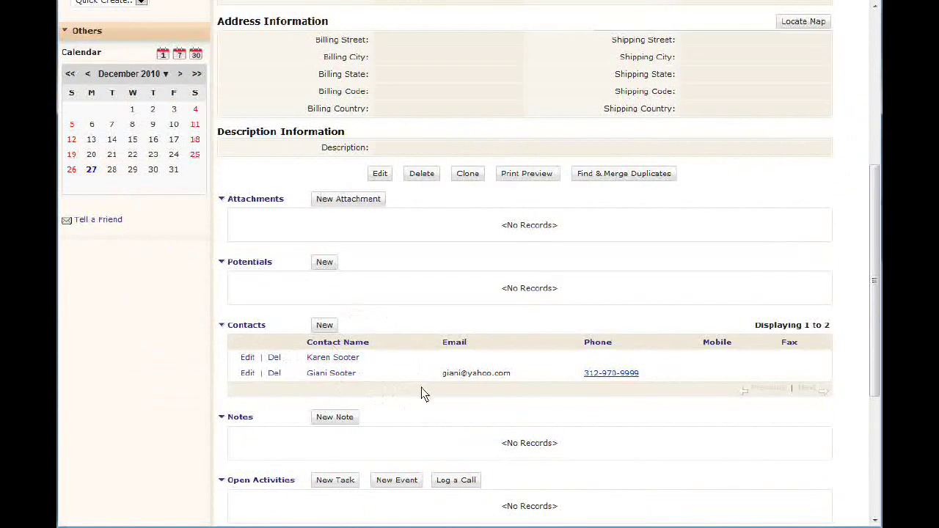
scroll(424, 392, up, 3)
scroll(424, 392, up, 2)
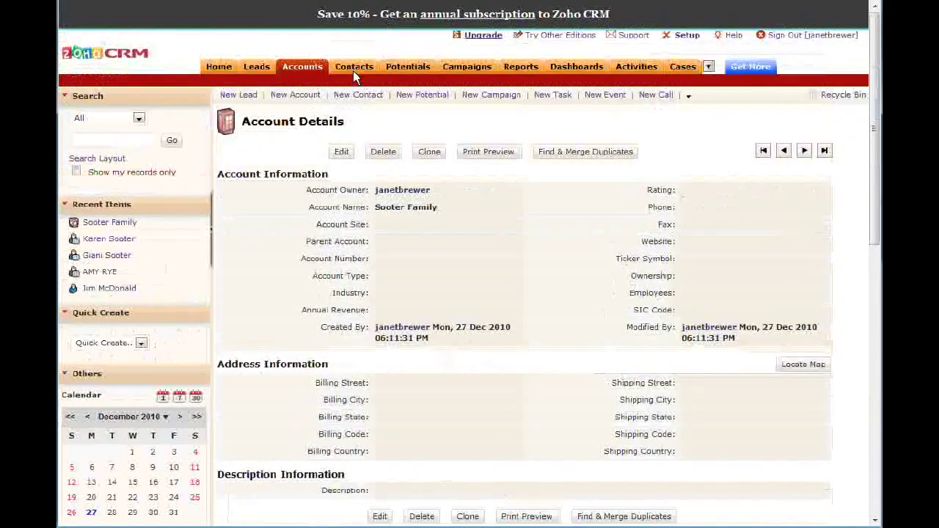
click(354, 68)
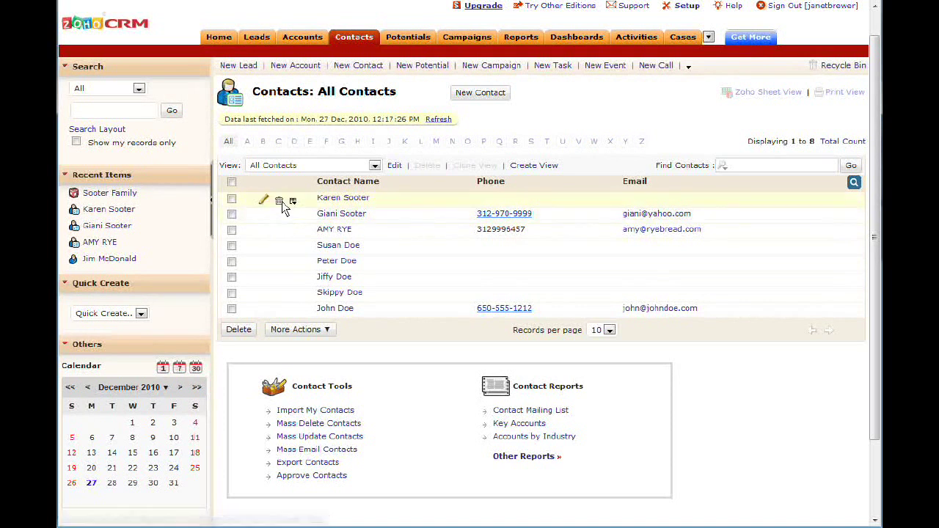
Add an e-mail address and phone number to the top contact's record and save it.
click(265, 204)
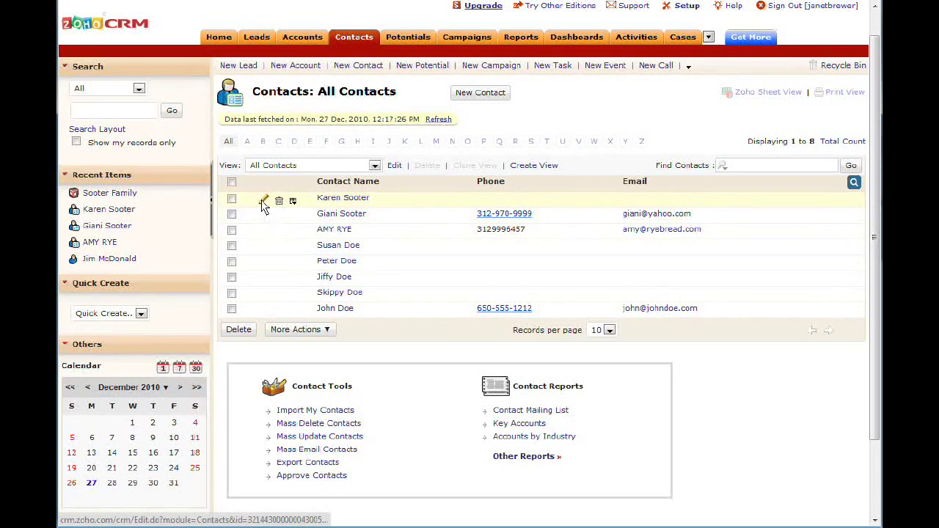
click(417, 276)
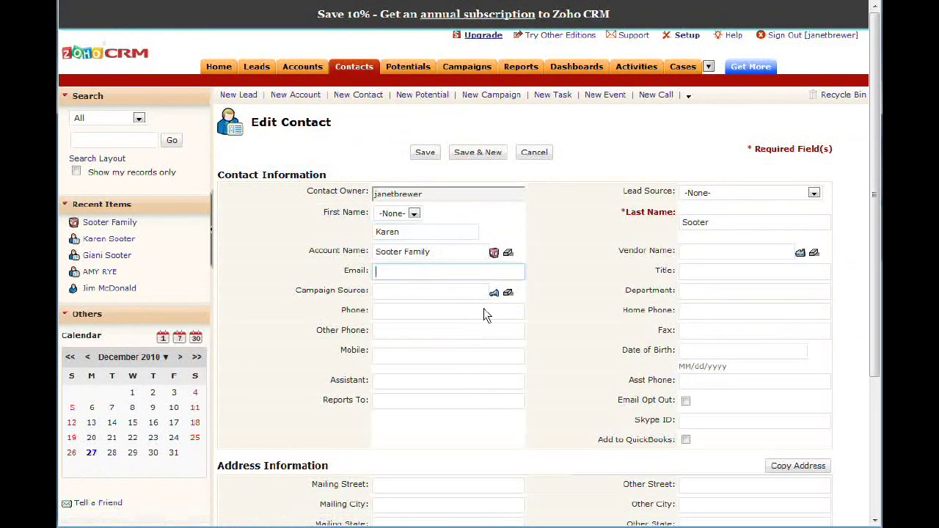
text(k@k.com)
click(433, 319)
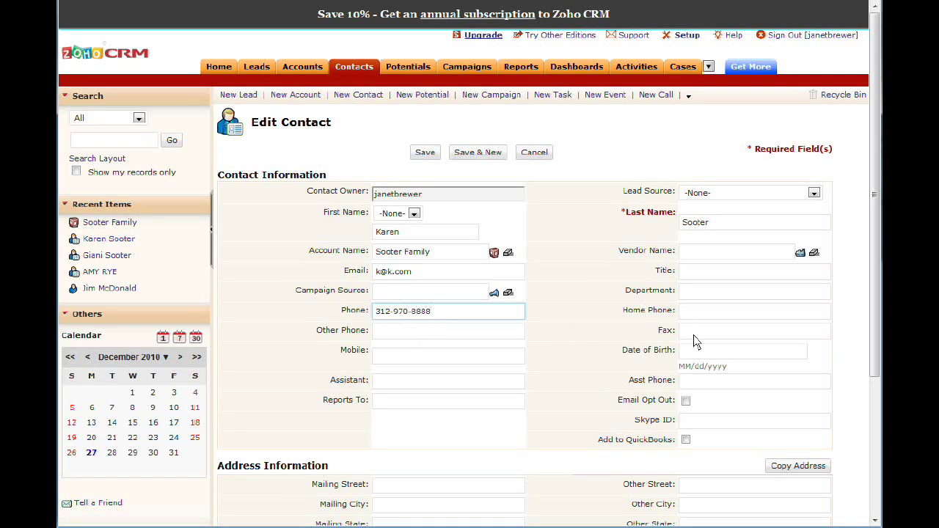
click(429, 153)
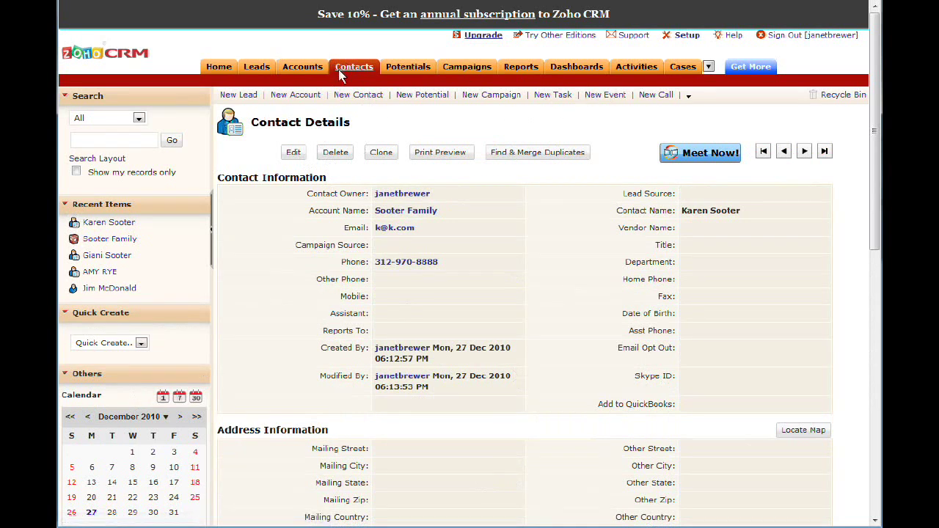
click(303, 67)
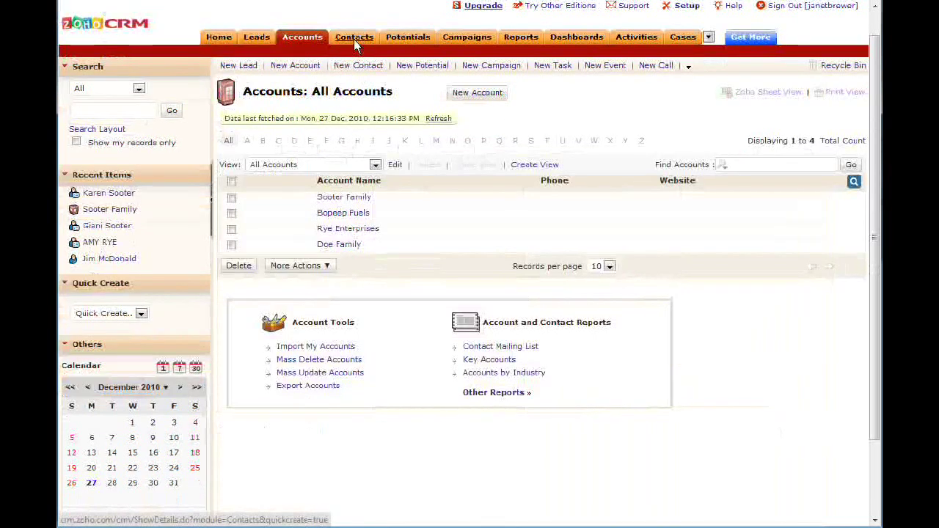
Switch between the Contacts and Accounts lists, then open All Open Leads.
click(358, 68)
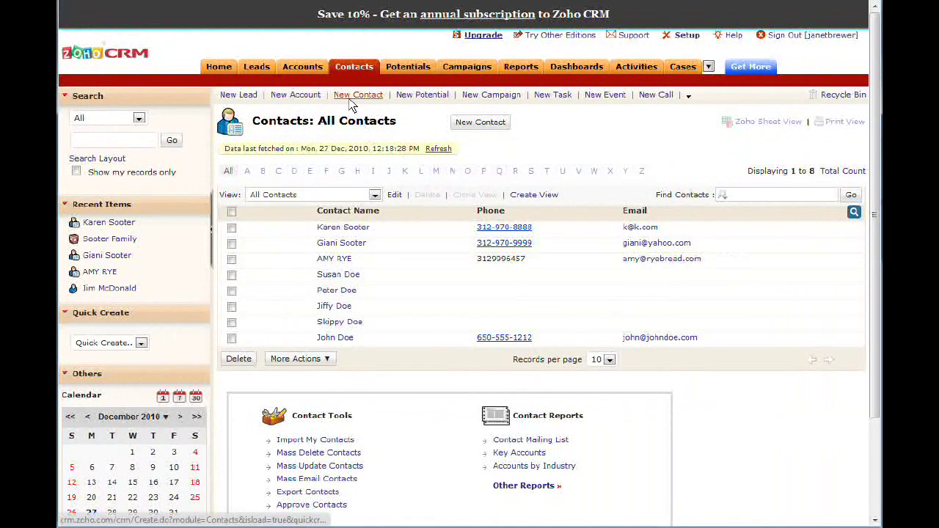
click(303, 66)
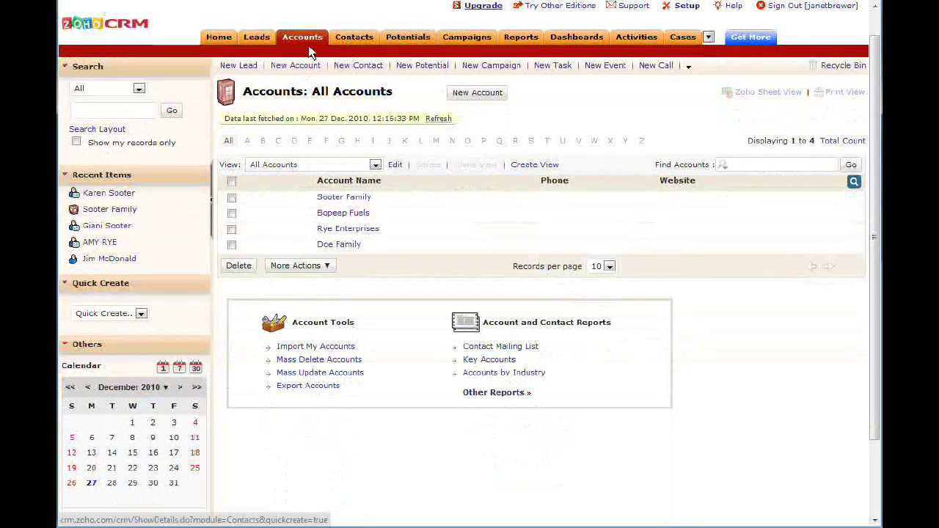
click(258, 37)
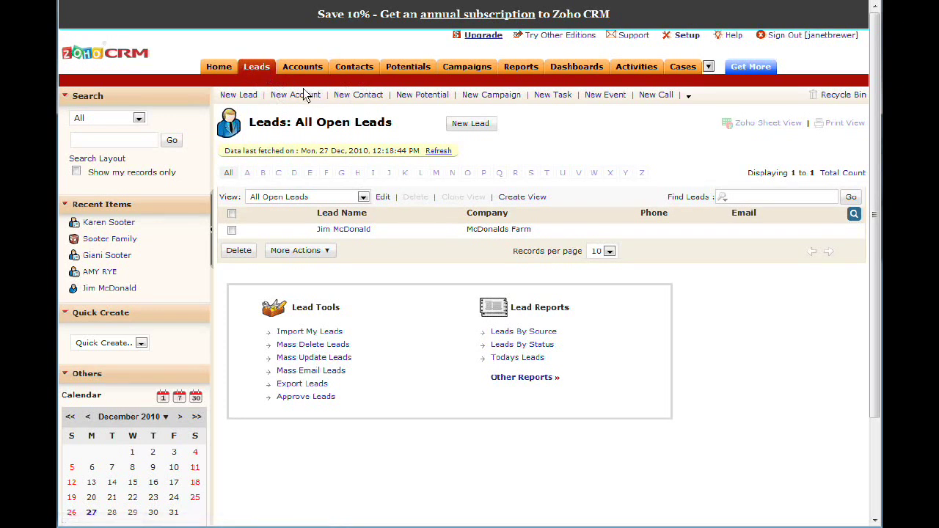
Start a new lead and enter its first name, last name and phone number.
click(257, 72)
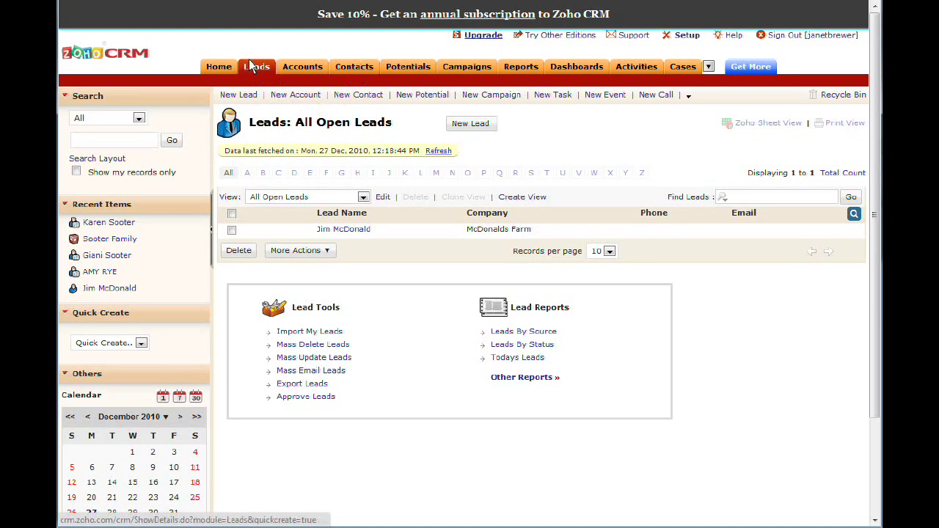
click(472, 126)
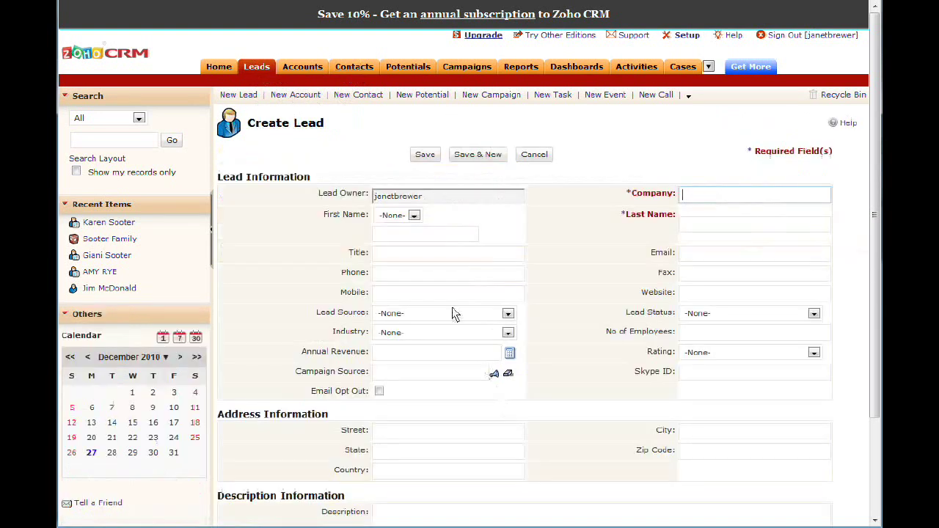
click(418, 235)
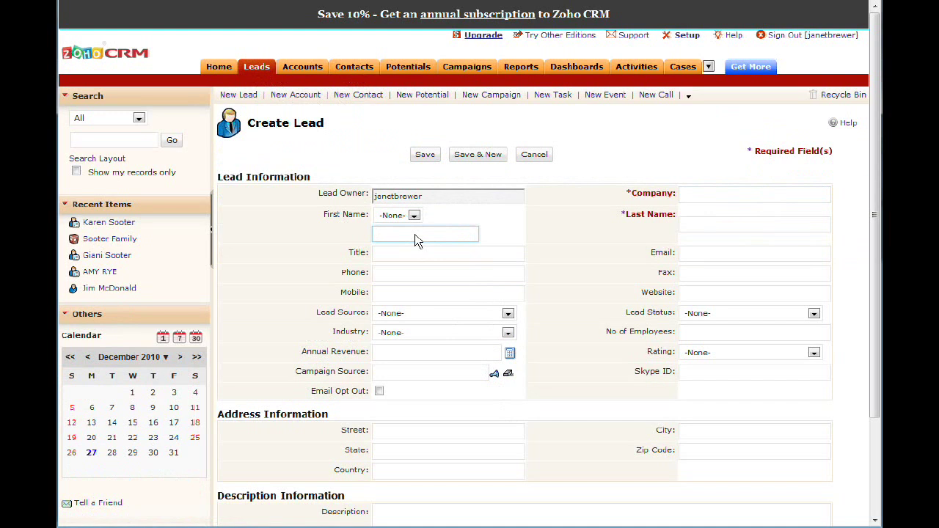
key(Tab)
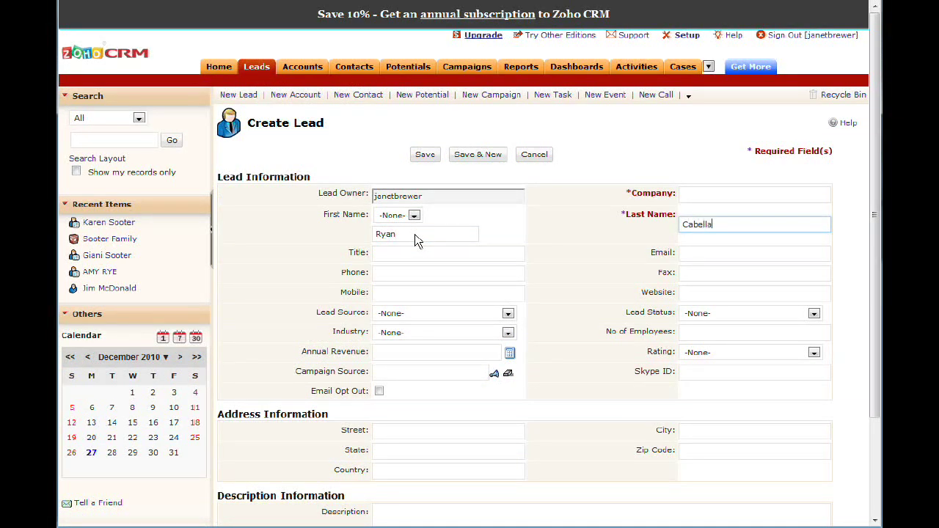
click(386, 277)
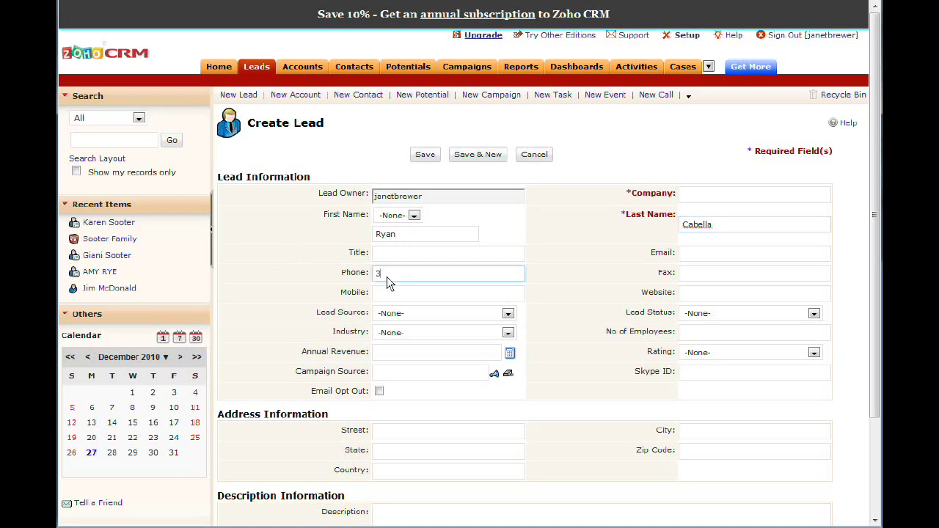
Add the lead's e-mail address and a family company name, then save the lead.
click(709, 263)
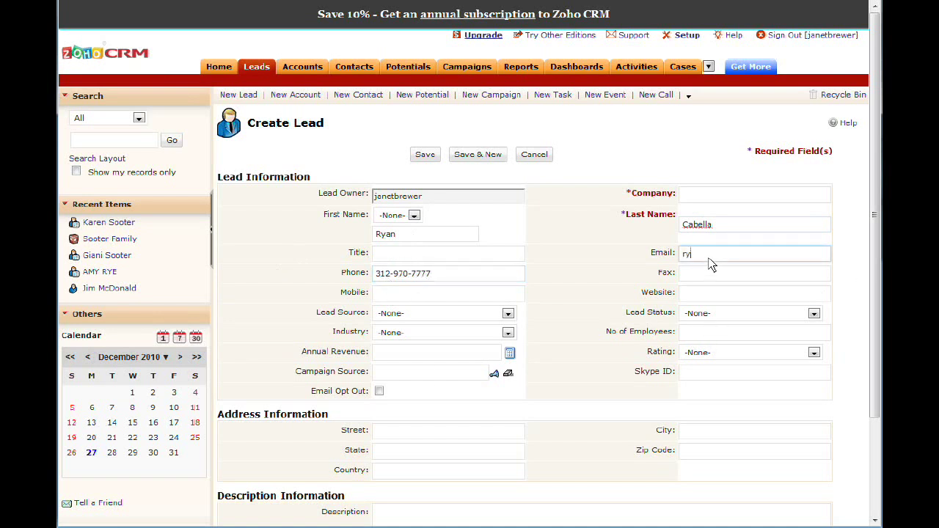
click(709, 196)
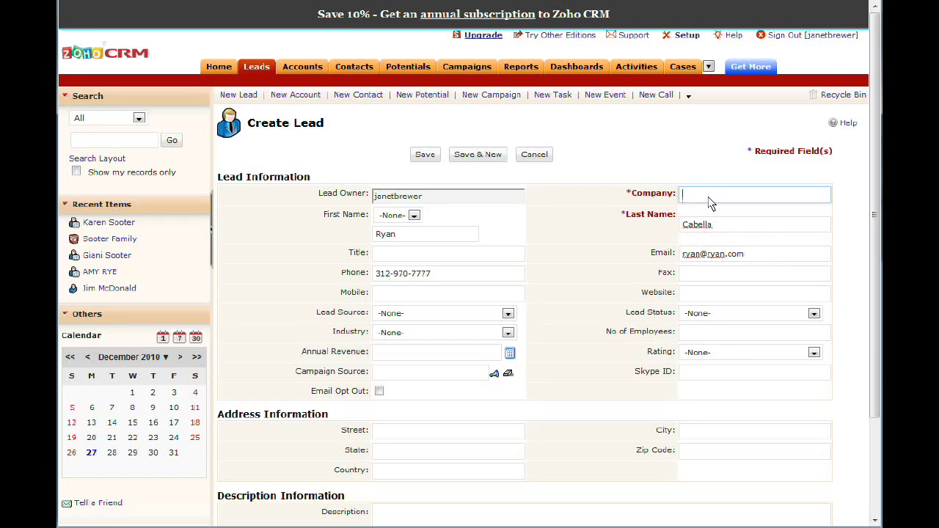
text(Cabella Family)
click(425, 155)
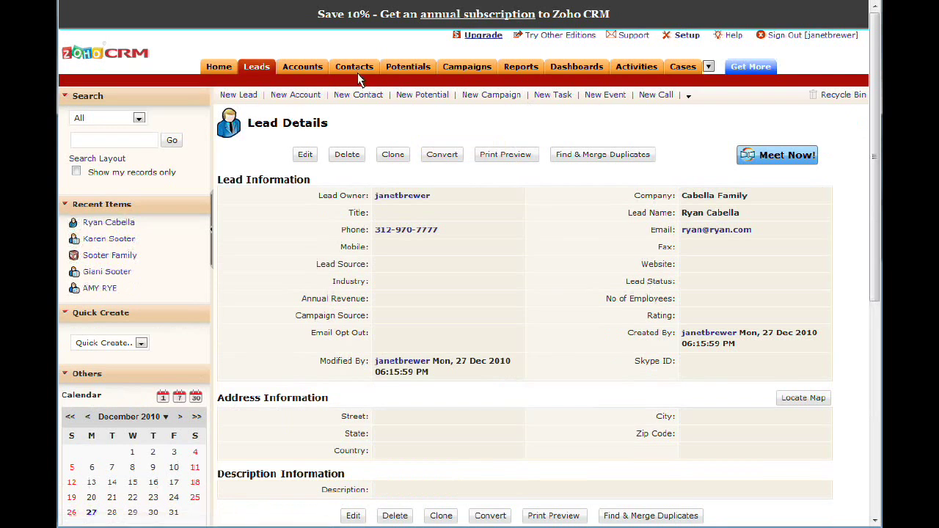
Browse the Contacts, Leads and Accounts lists, ending back on the open leads list.
click(353, 65)
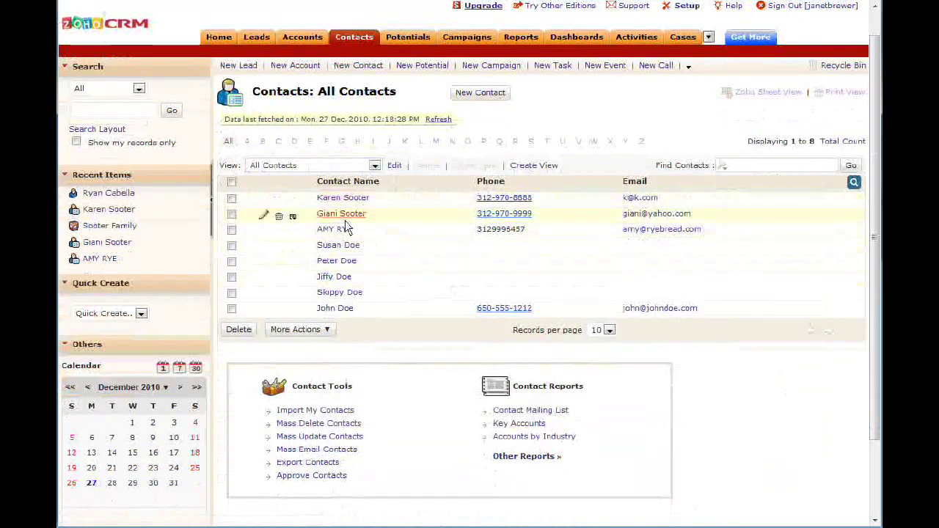
click(257, 38)
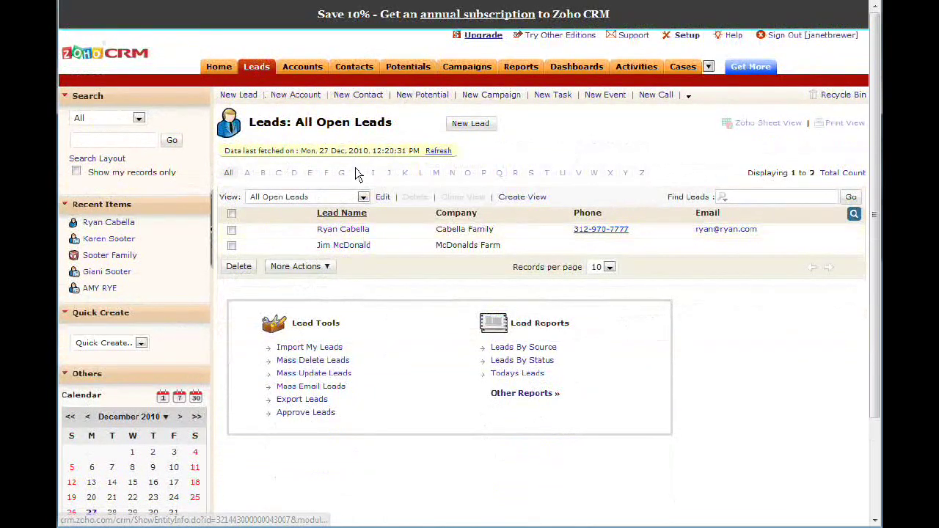
click(298, 64)
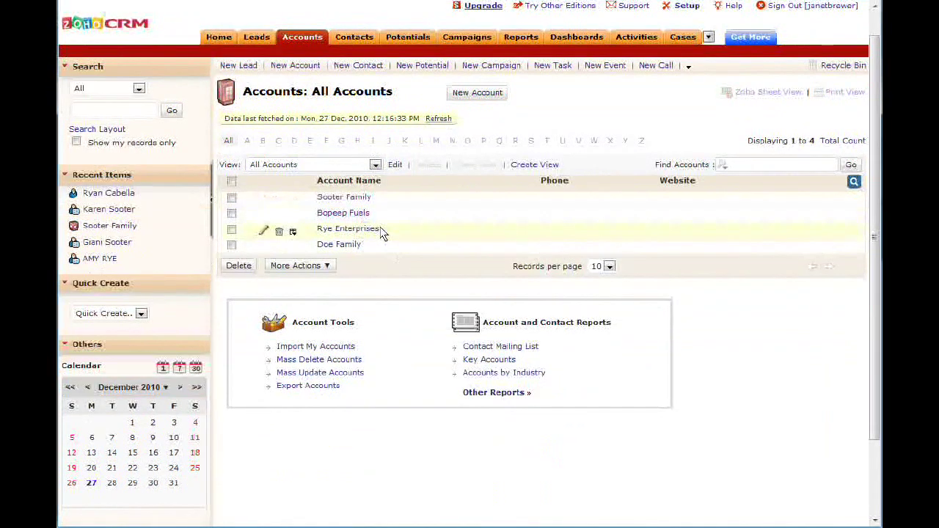
click(255, 39)
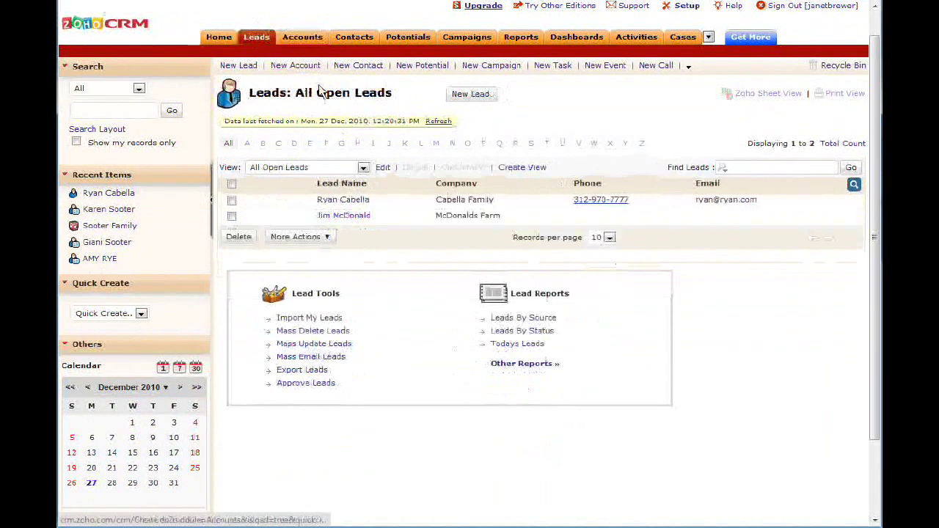
Open the new lead's details and its Edit form, then leave for the leads list unchanged.
click(344, 201)
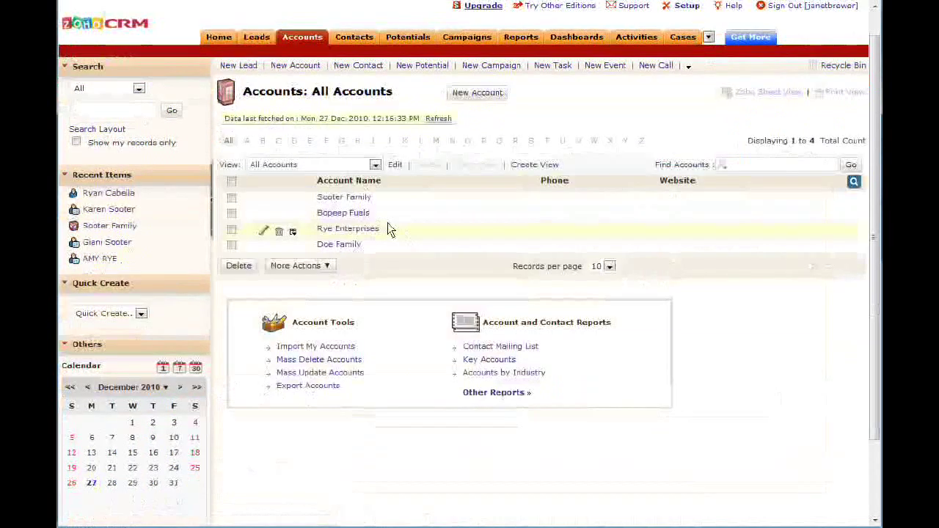
click(258, 39)
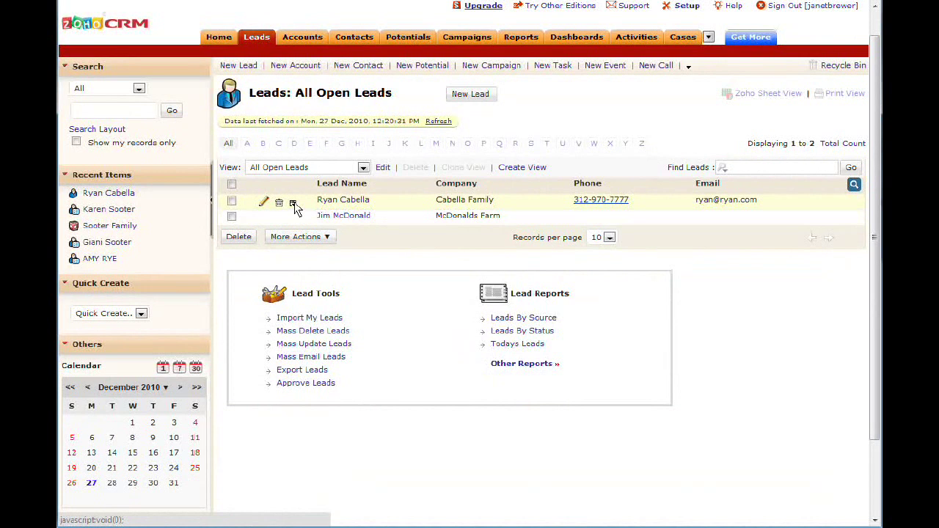
click(294, 204)
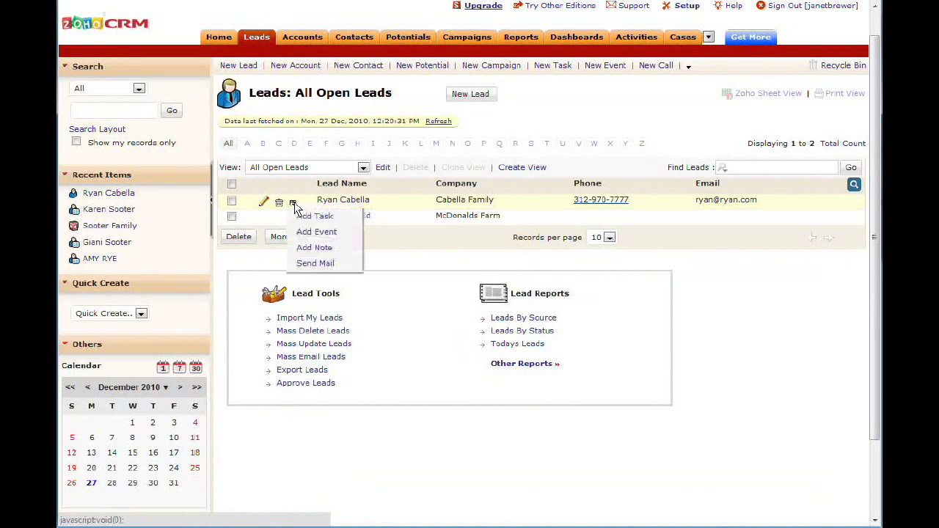
click(263, 203)
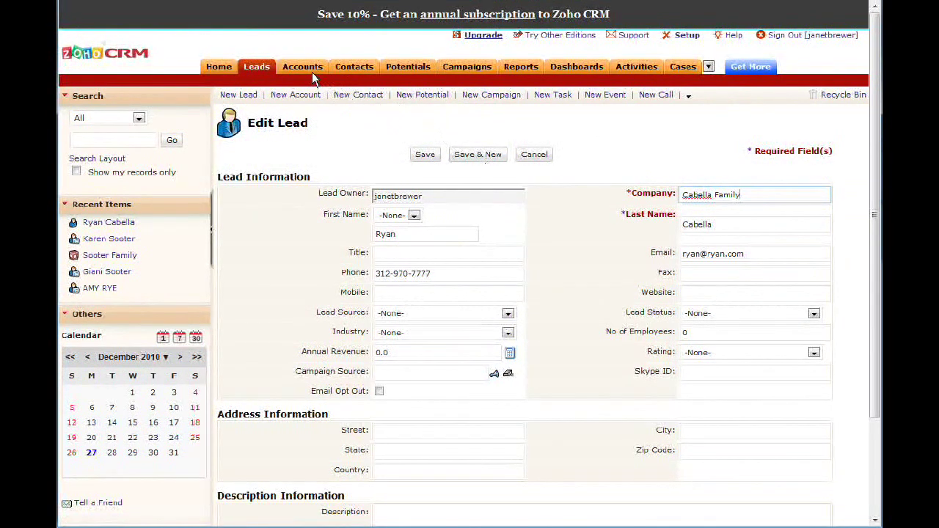
click(266, 68)
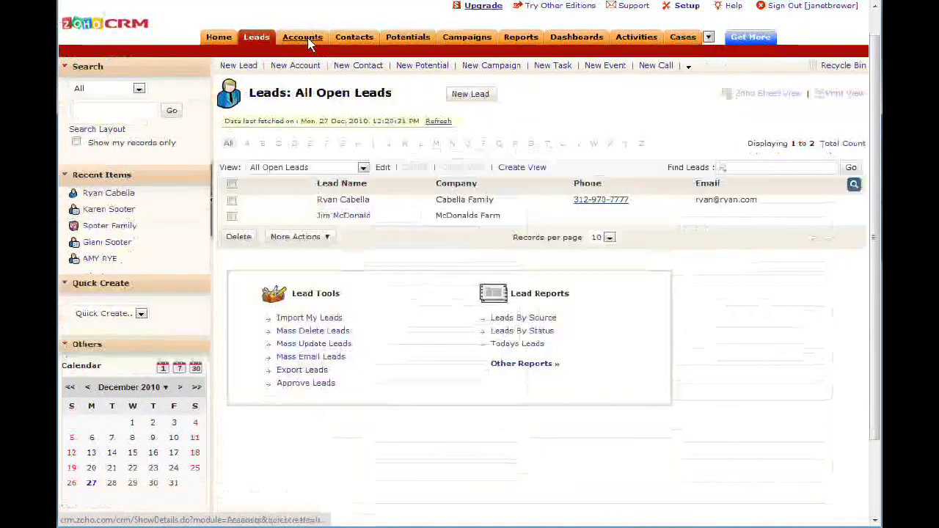
Start a new potential, review its Stage dropdown options, and cancel without saving.
click(423, 38)
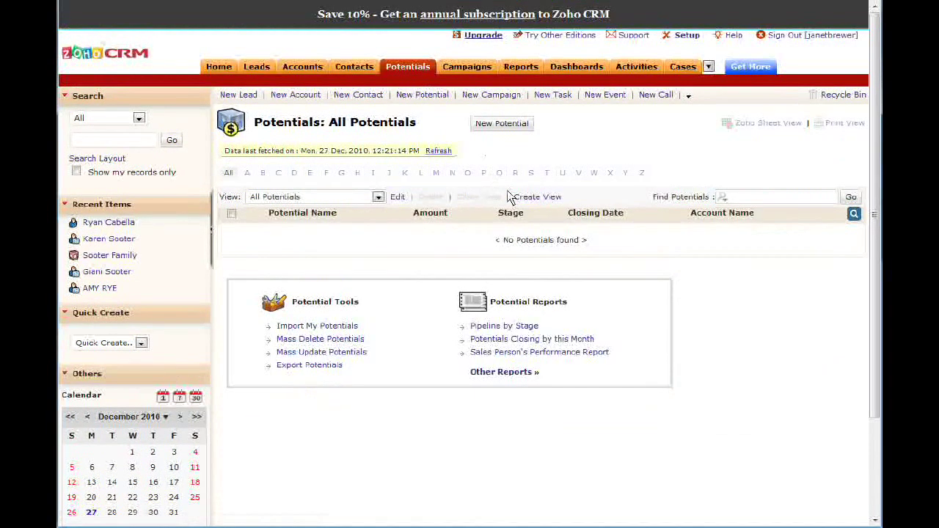
click(495, 125)
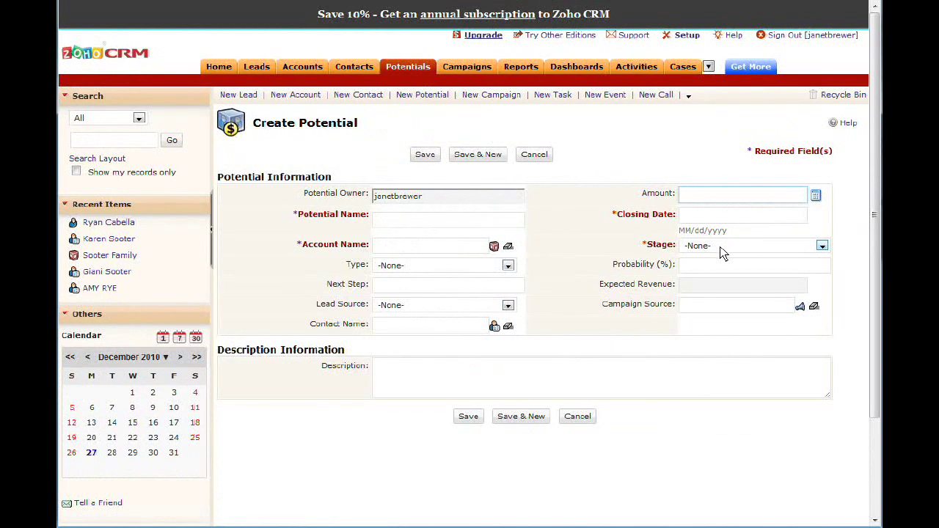
click(721, 250)
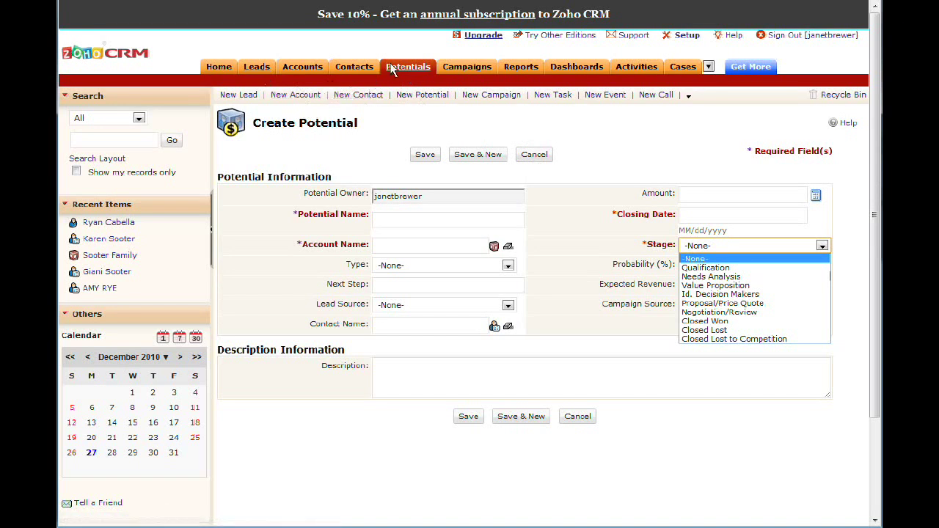
click(539, 154)
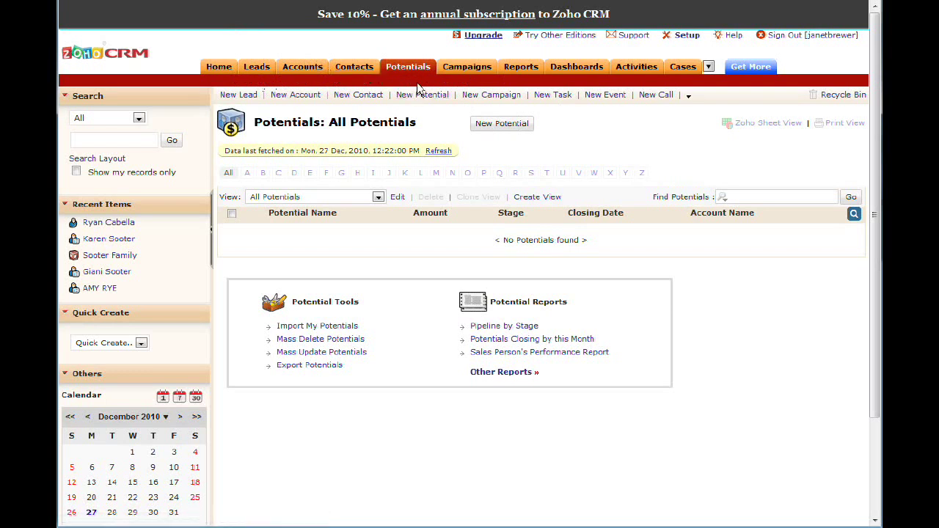
click(463, 67)
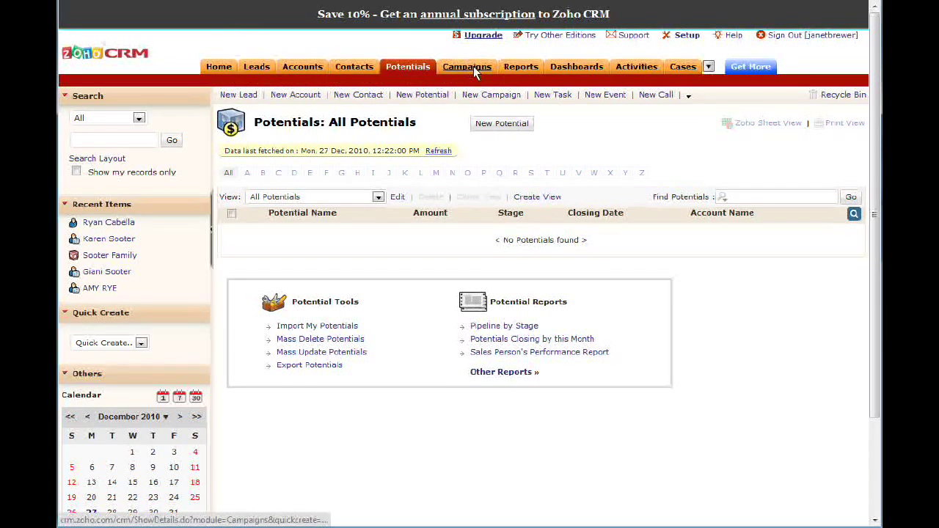
Enter 'Changes in the Law' as the new campaign's name and move to its Description field.
scroll(637, 204, down, 1)
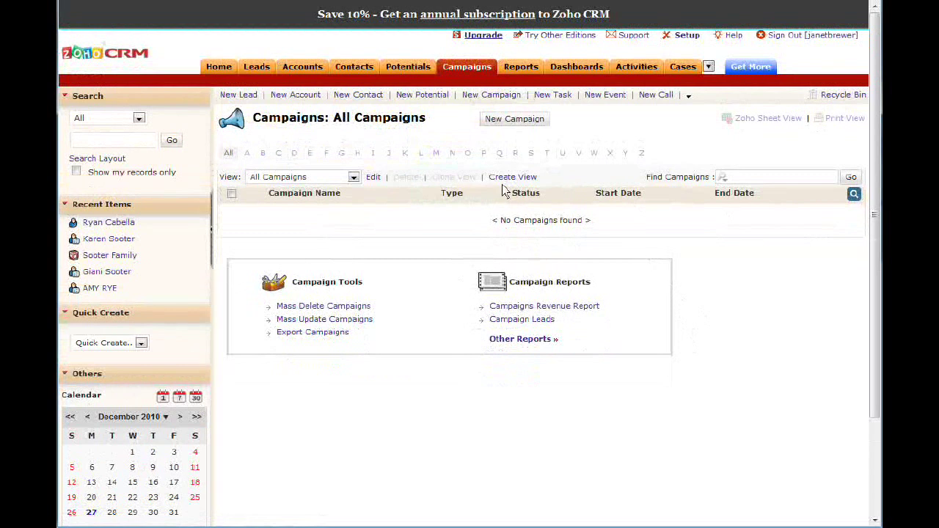
click(518, 124)
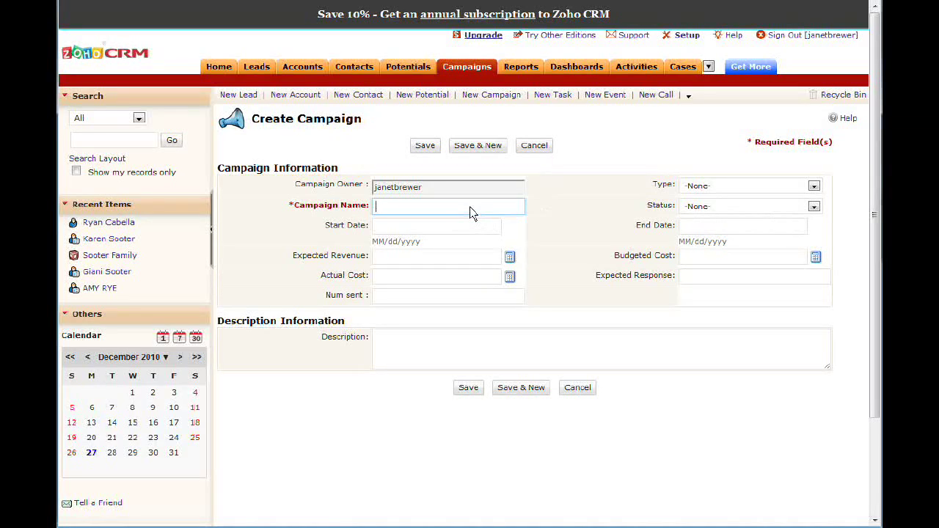
text(Changes in the Law)
drag(462, 210, 357, 209)
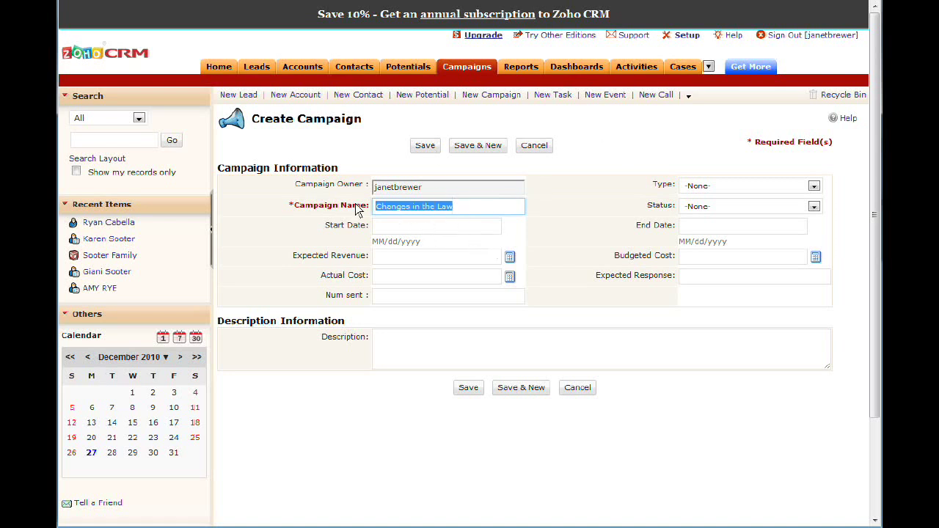
click(433, 363)
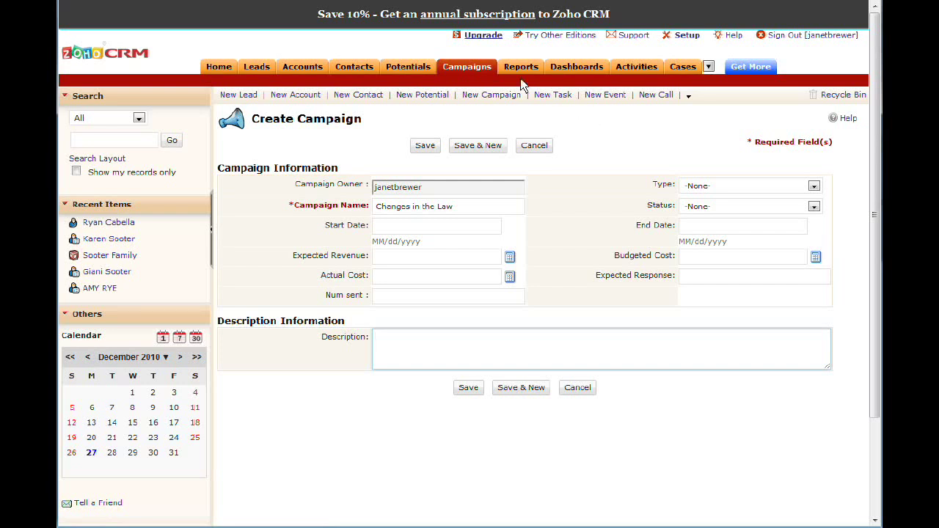
click(466, 67)
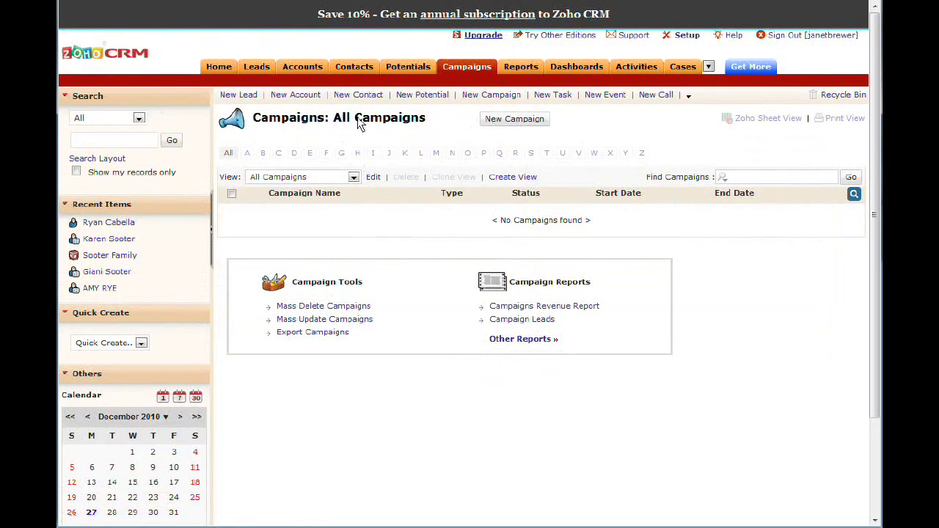
Look through the online Help Center popup, then close it.
click(733, 36)
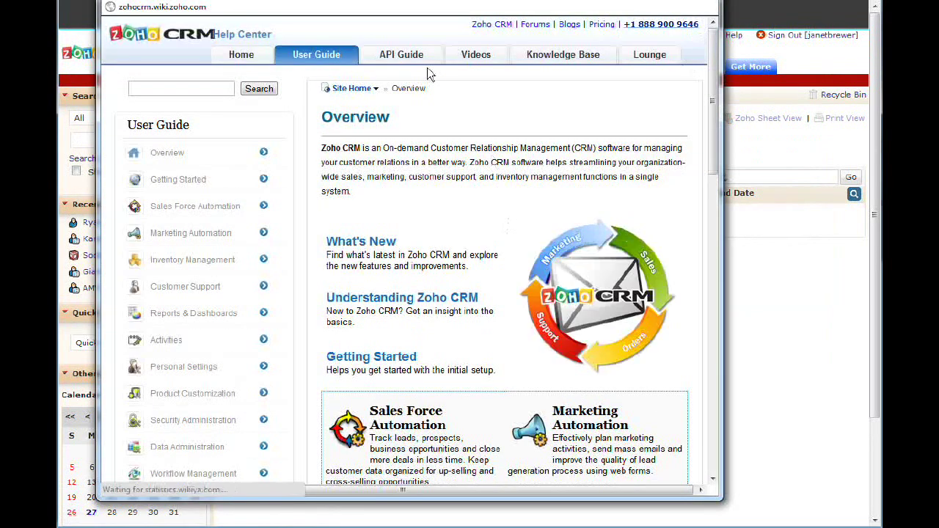
scroll(317, 212, down, 6)
scroll(411, 198, up, 6)
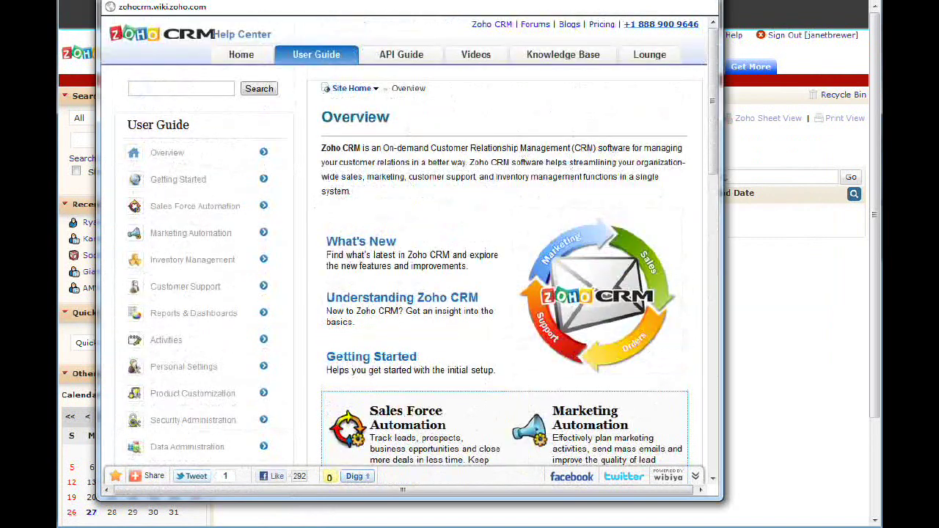
key(ctrl+w)
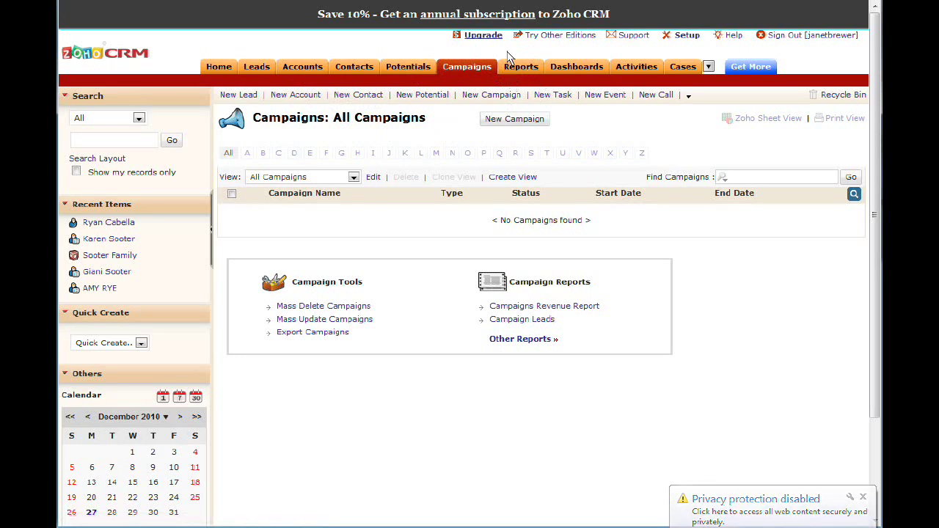
click(522, 68)
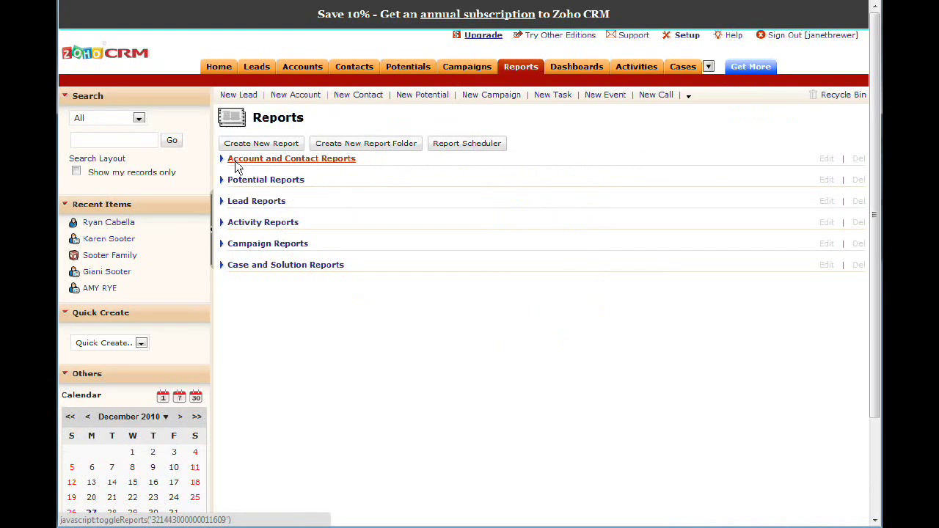
Expand and collapse the Account and Contact, Potential and Lead report folders, leaving Campaign Reports expanded.
click(284, 167)
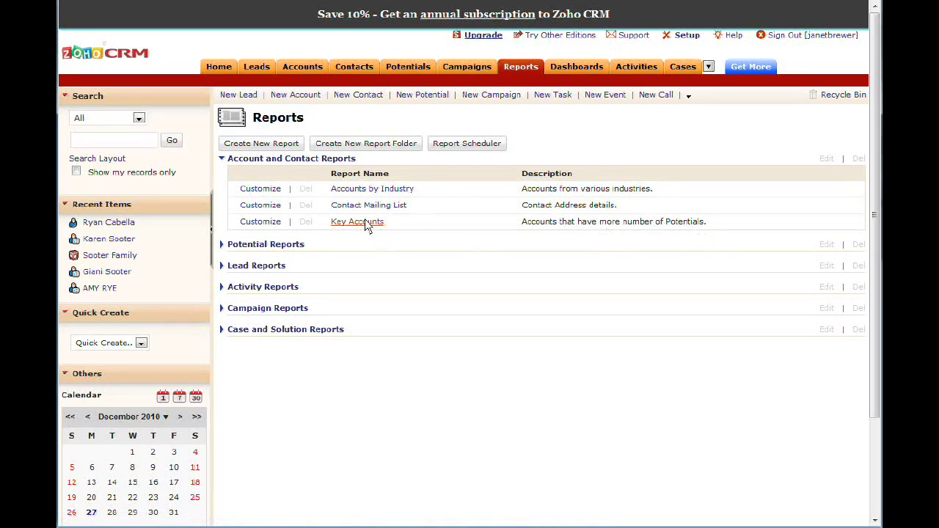
click(246, 160)
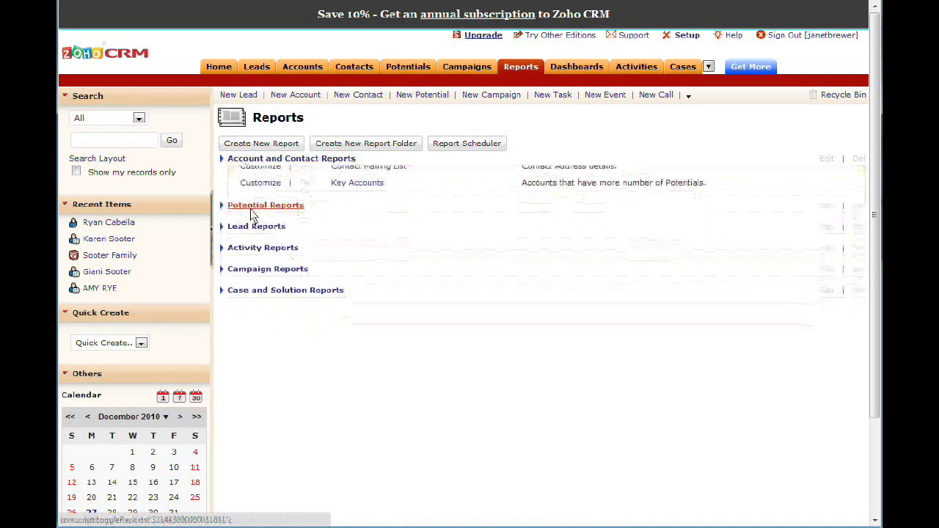
click(253, 182)
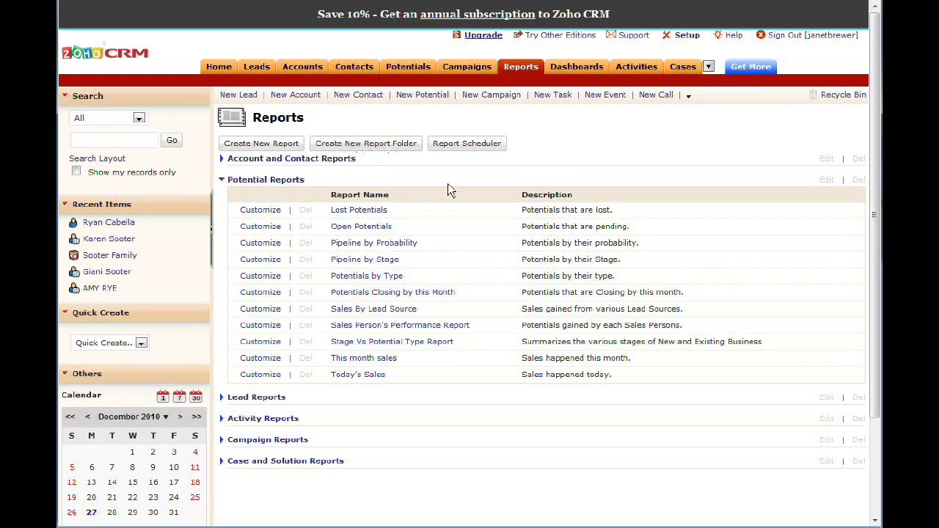
click(277, 182)
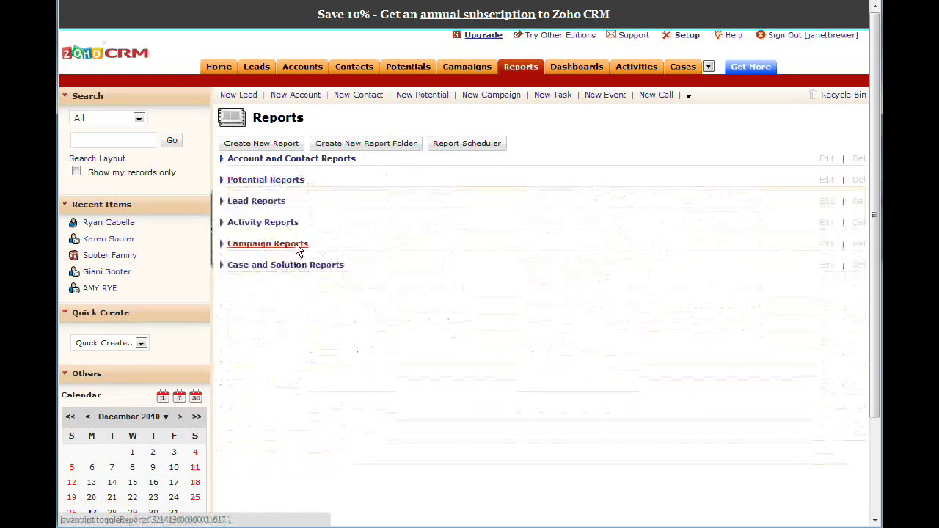
click(263, 201)
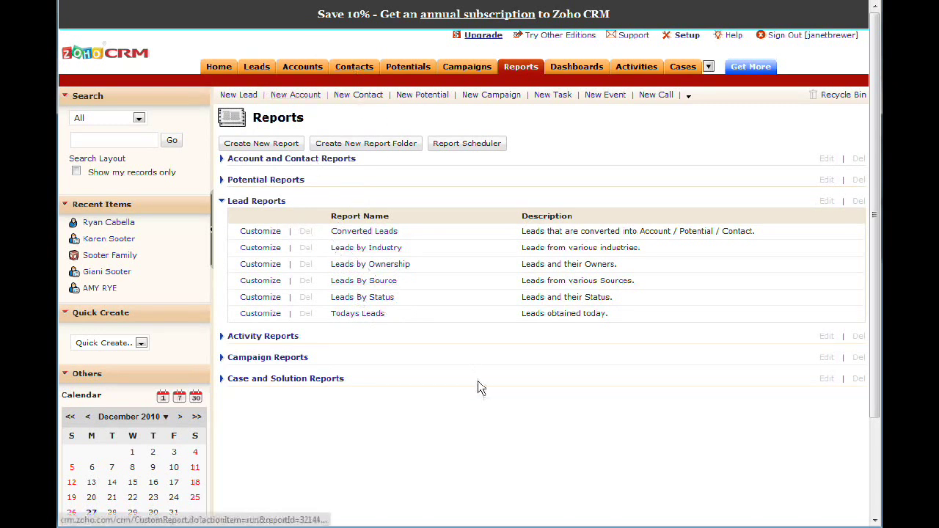
click(267, 202)
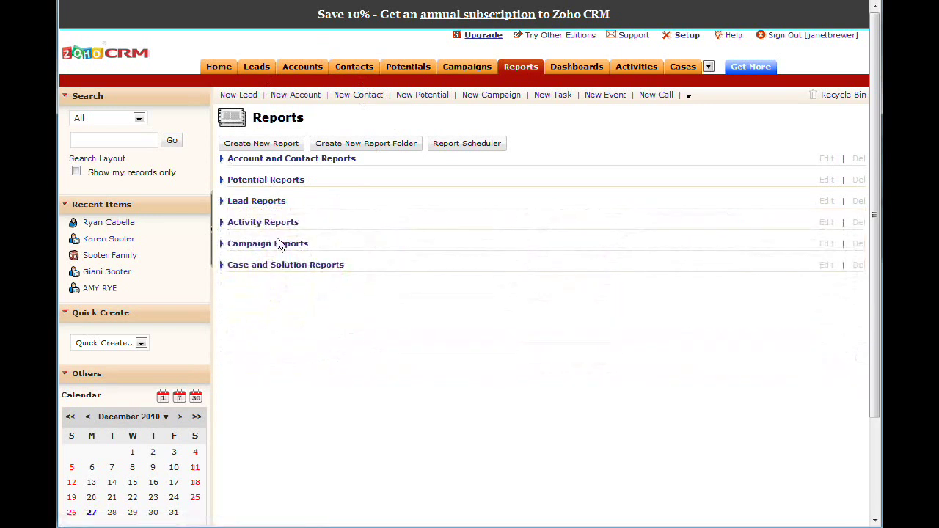
click(280, 245)
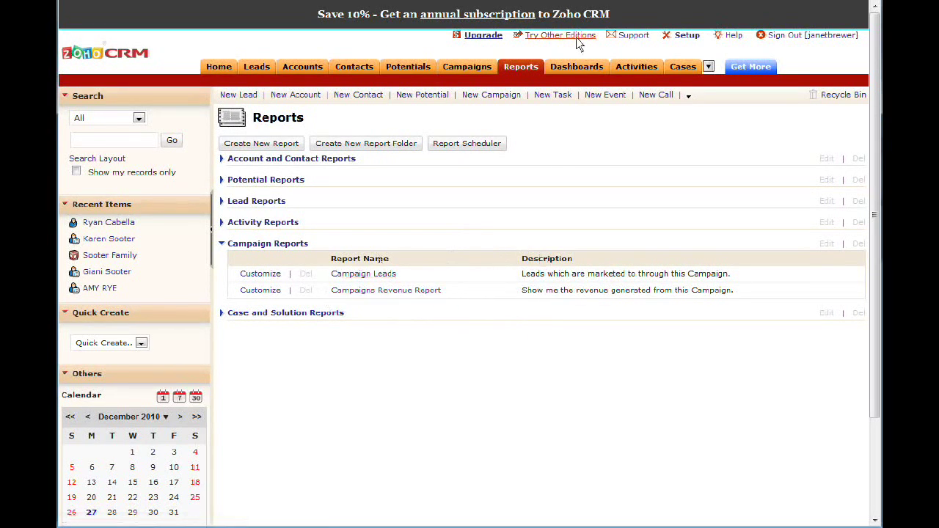
click(533, 70)
Open Dashboards and scroll through the default dashboard charts.
click(584, 71)
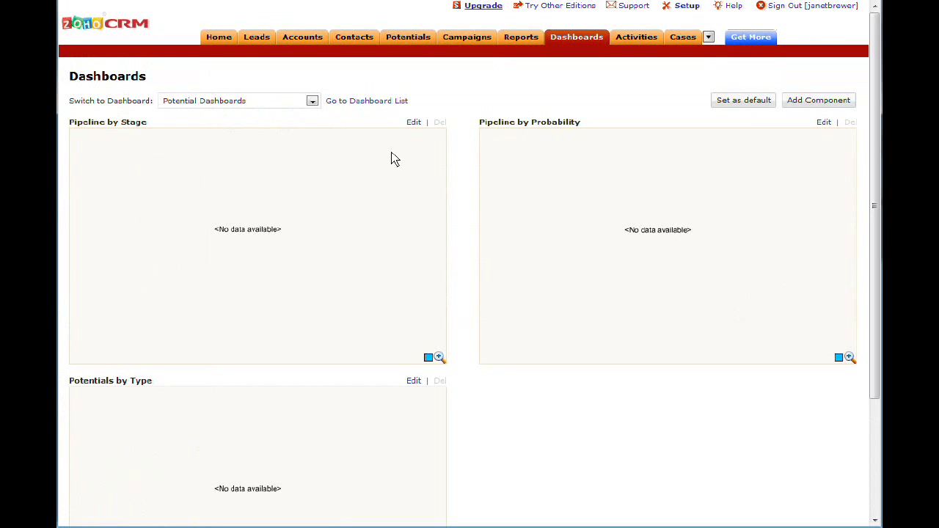
scroll(488, 379, down, 3)
scroll(484, 374, up, 3)
scroll(499, 272, down, 3)
scroll(491, 274, up, 3)
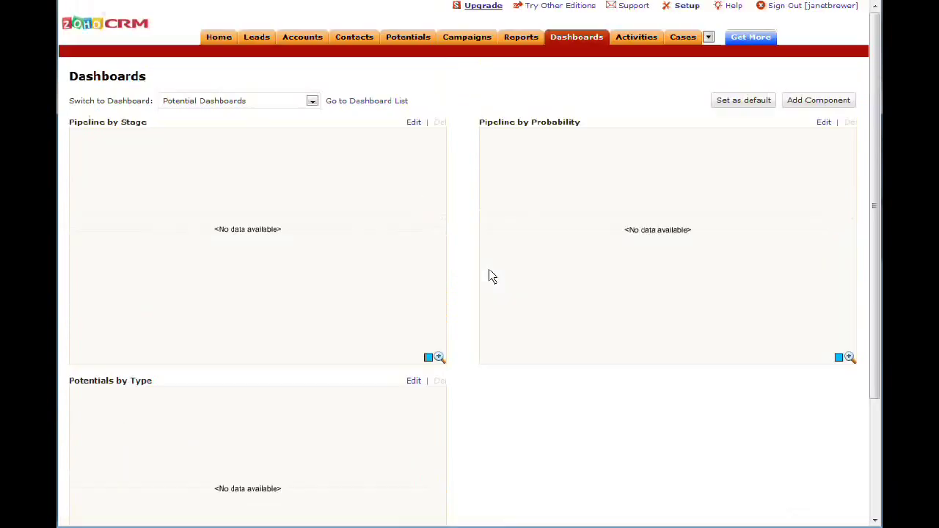
click(311, 101)
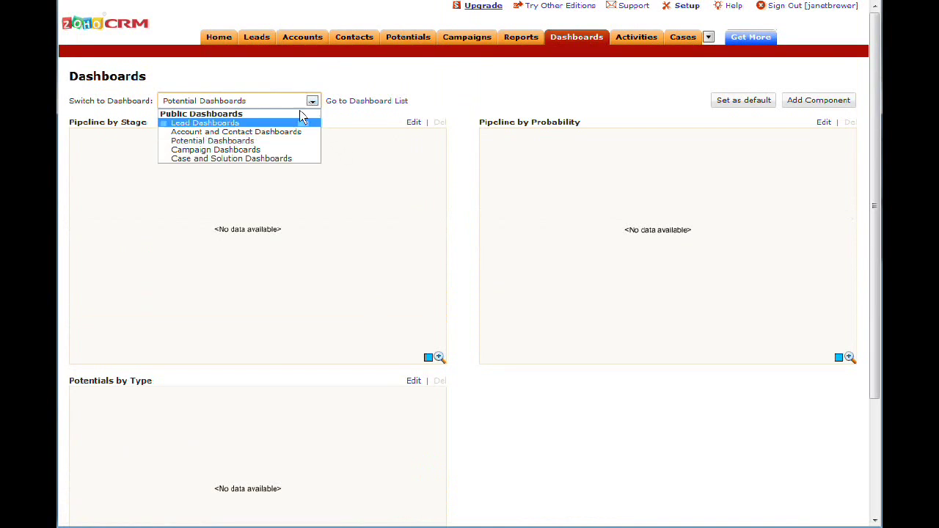
click(573, 102)
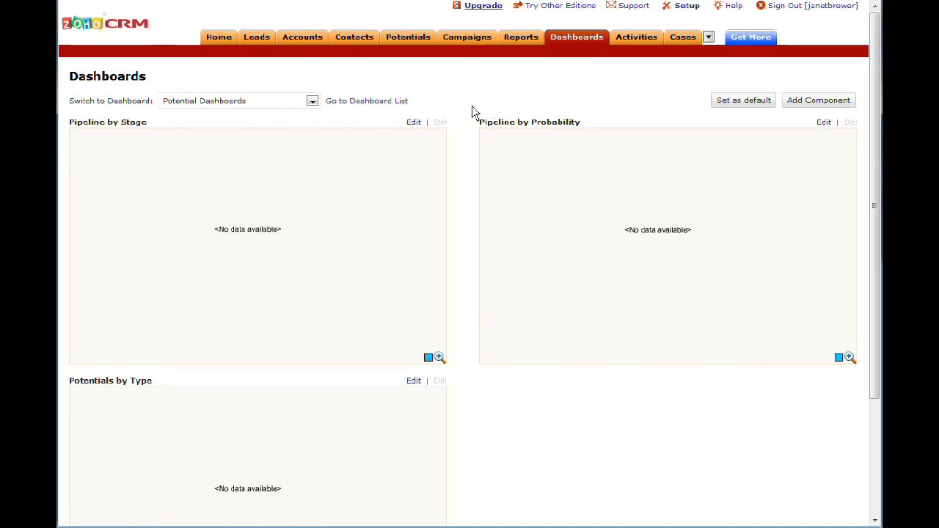
Switch the dashboard view to Lead Dashboards, then to Account and Contact Dashboards.
click(309, 101)
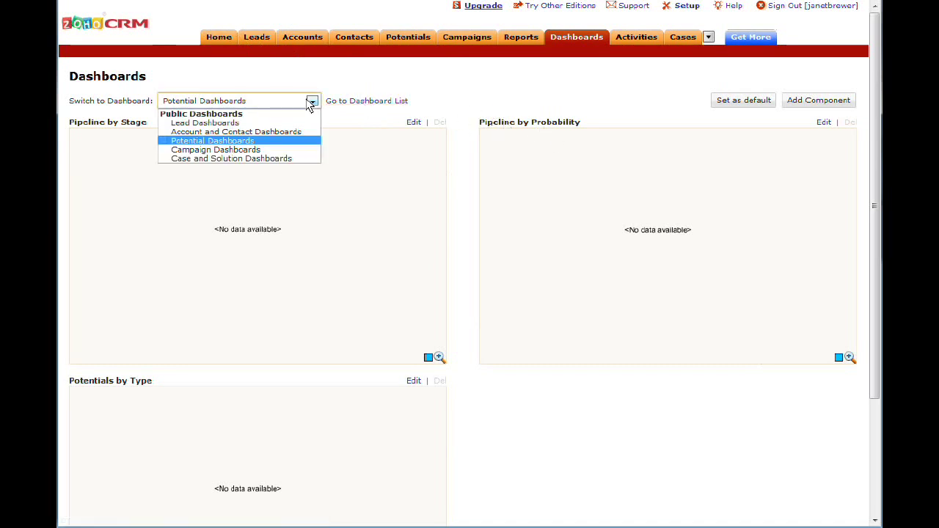
click(246, 124)
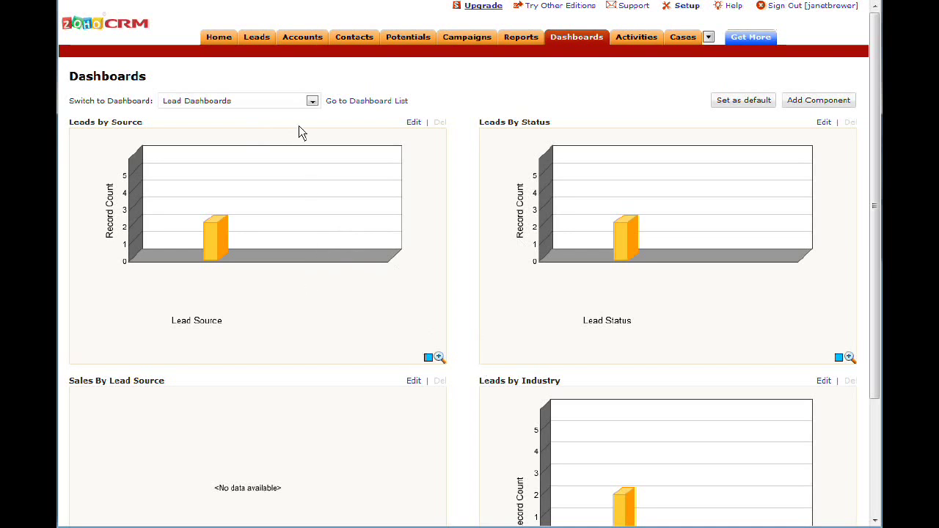
click(272, 101)
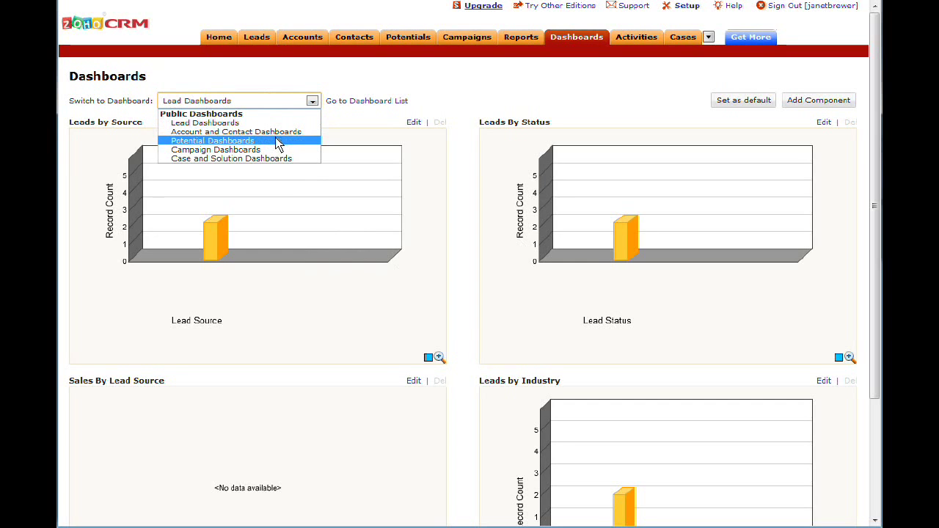
click(250, 133)
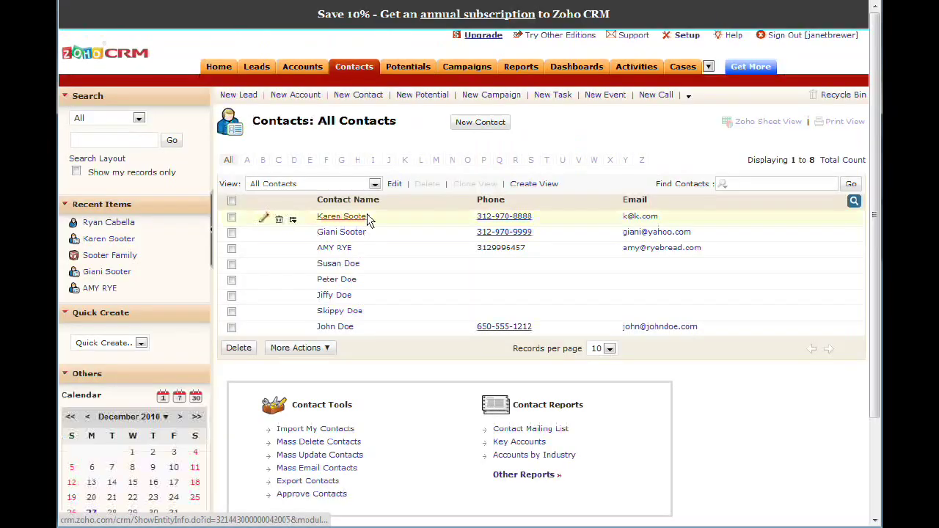
Open the first contact's Edit Contact form, scroll it, then leave unsaved for the dashboards.
click(264, 218)
scroll(477, 244, down, 3)
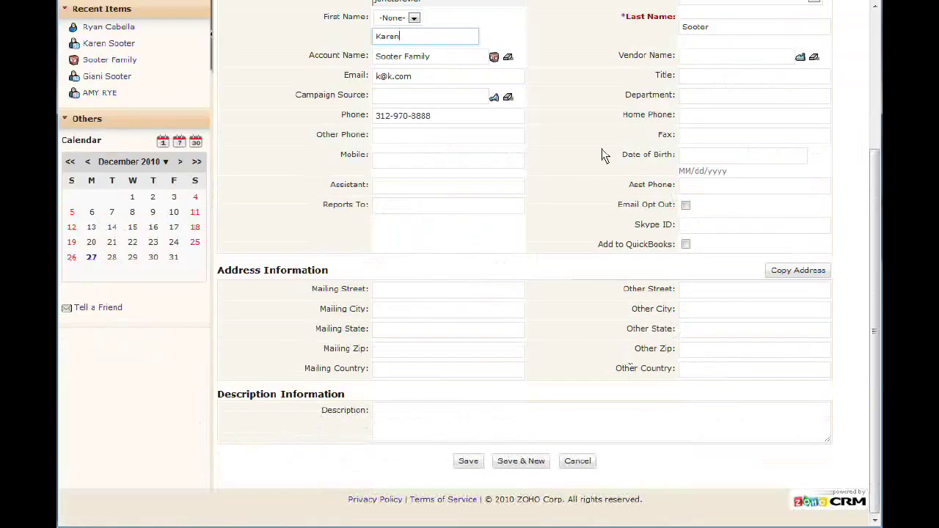
scroll(468, 203, up, 1)
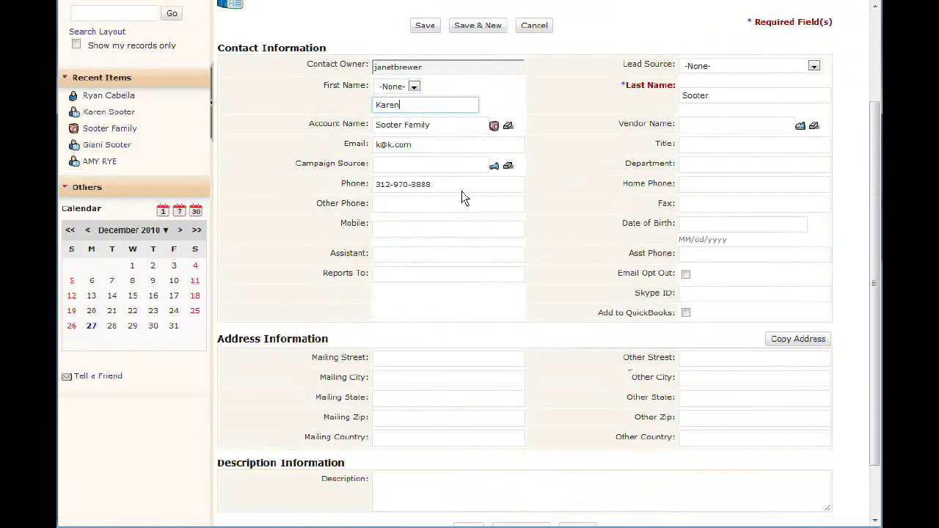
scroll(532, 254, up, 2)
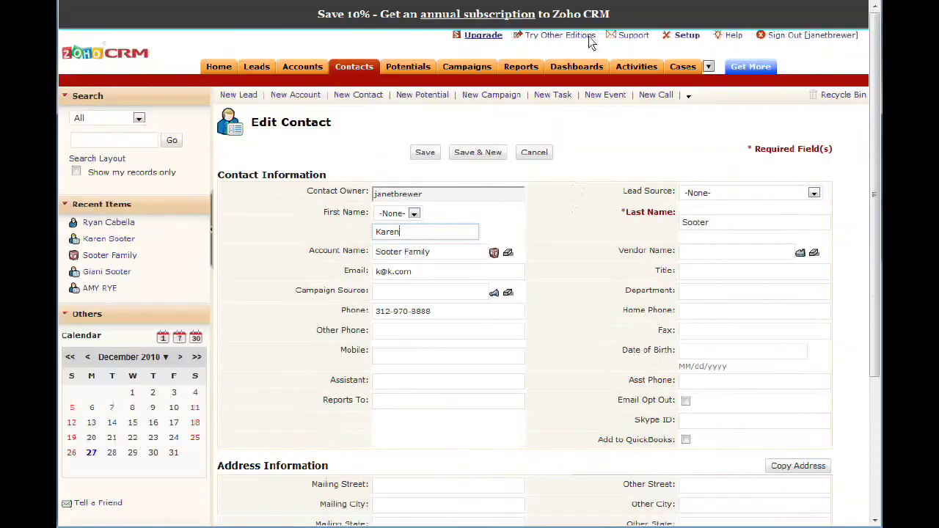
click(519, 69)
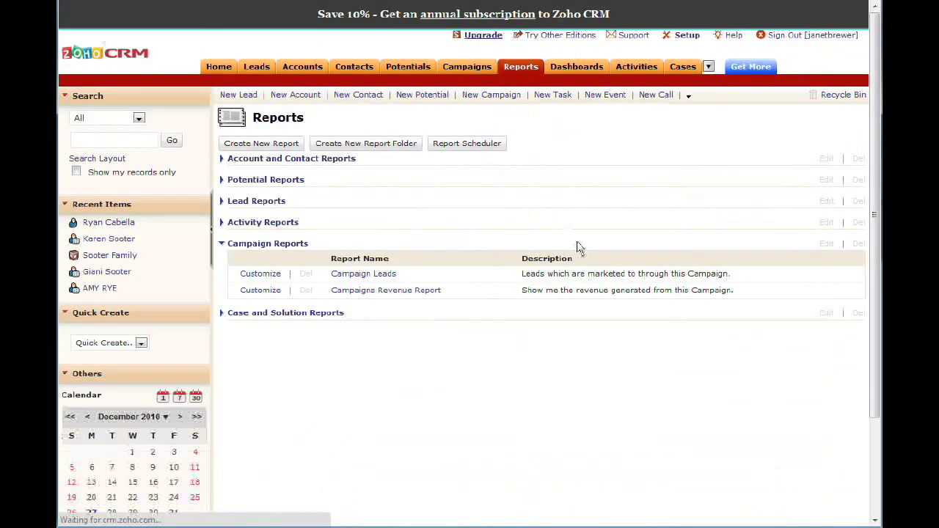
click(566, 64)
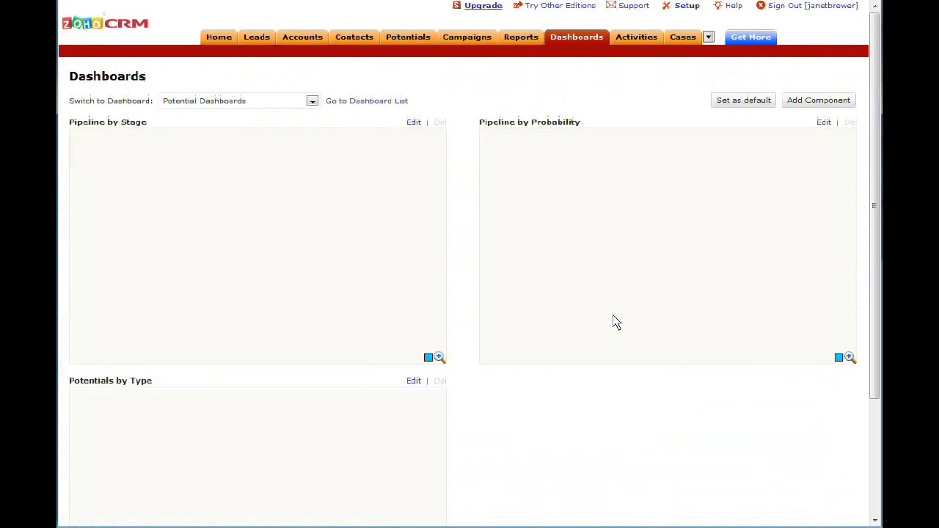